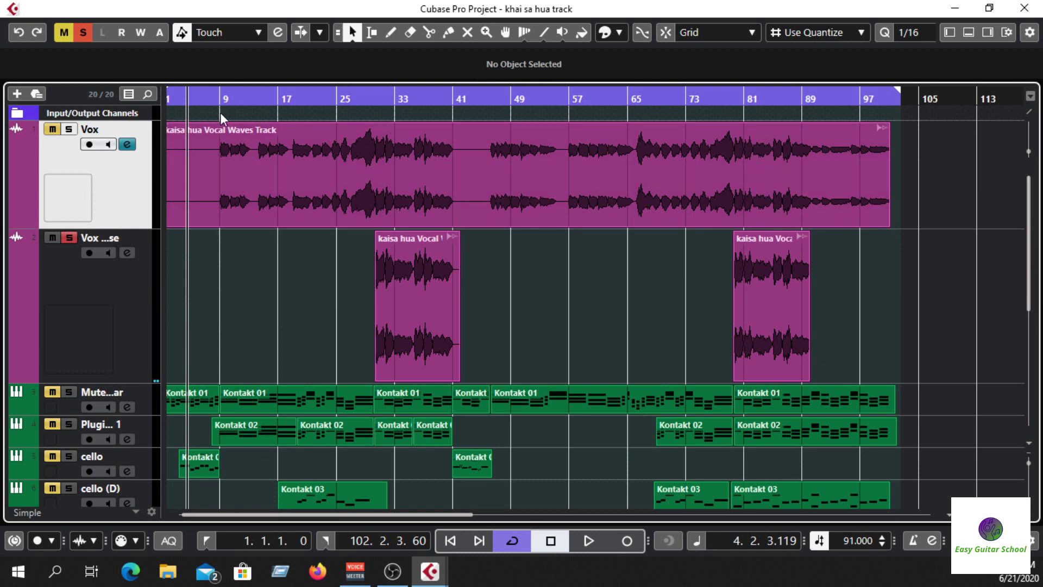
Compare the full Vox waveform with the chorus clips on the Vox Harmonise track around bars 30 and 80.
drag(217, 106, 270, 118)
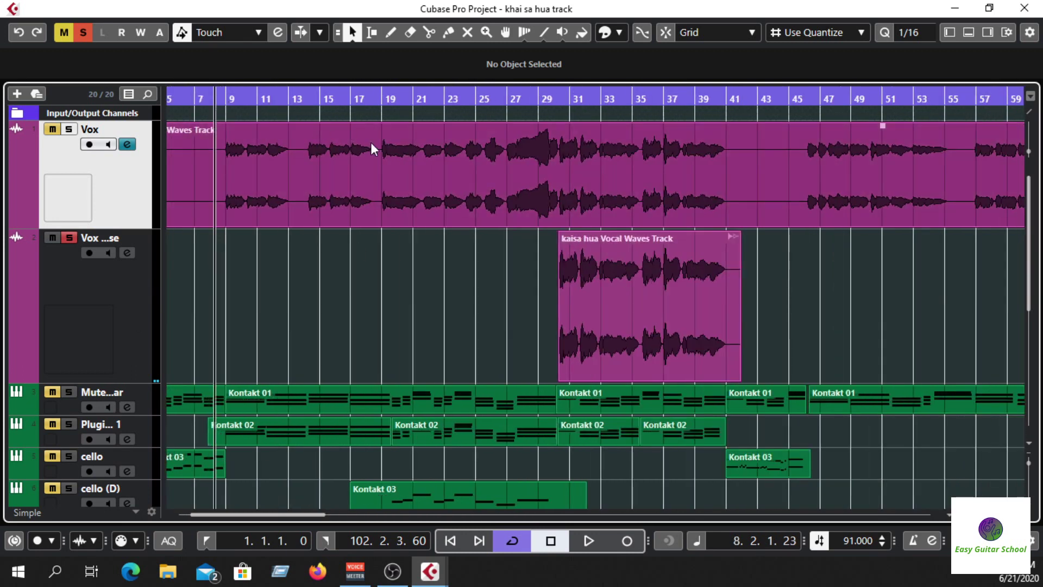
drag(145, 225, 125, 349)
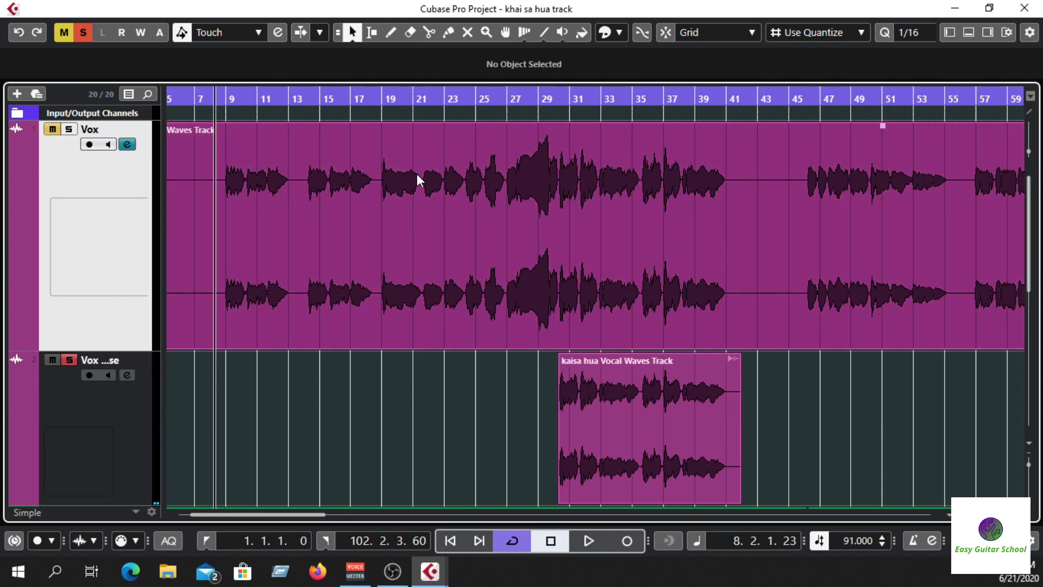
drag(589, 95, 464, 112)
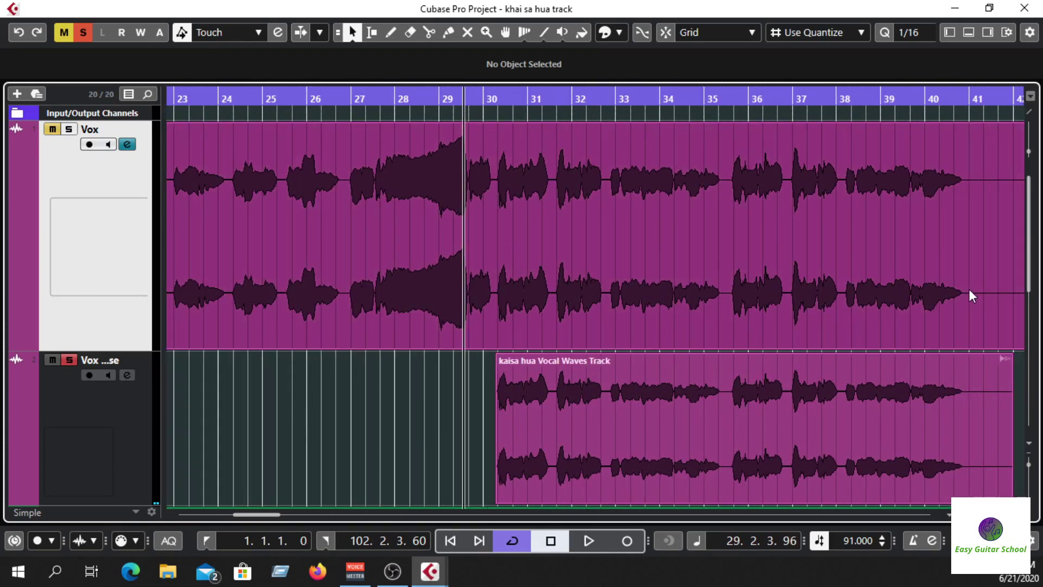
drag(533, 105, 543, 144)
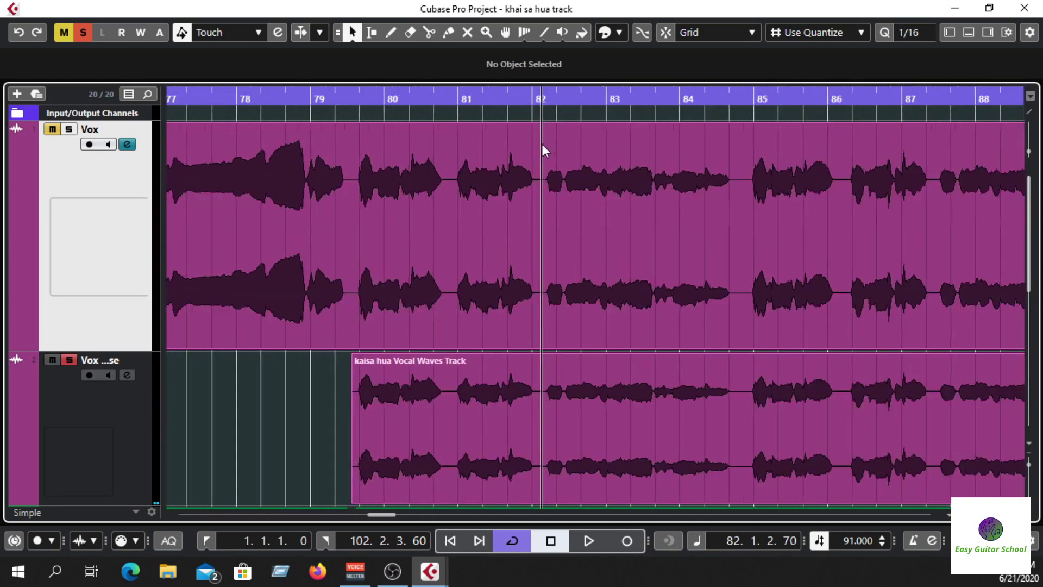
drag(454, 103, 97, 101)
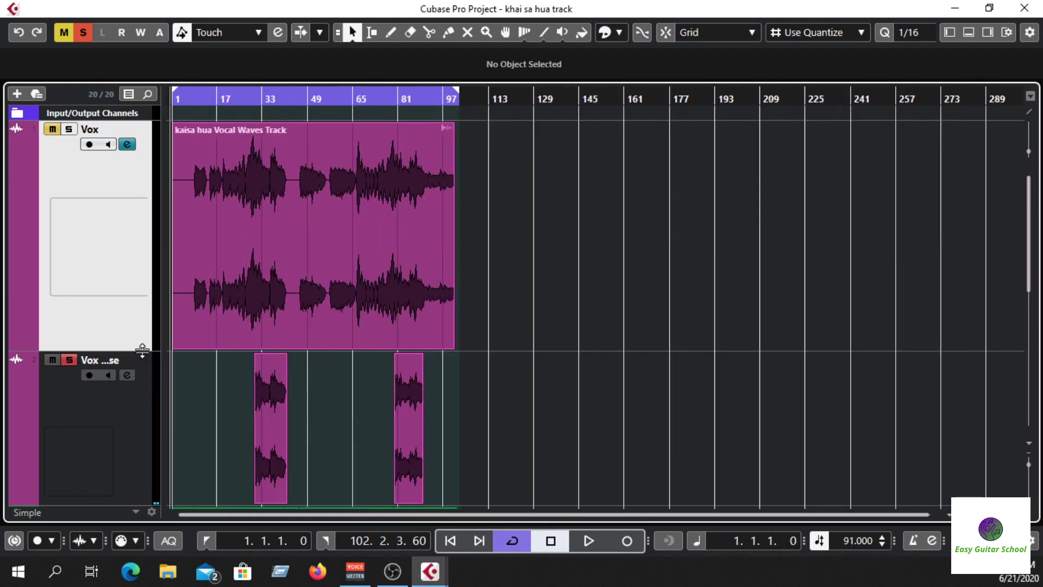
scroll(255, 237, down, 2)
scroll(218, 236, up, 2)
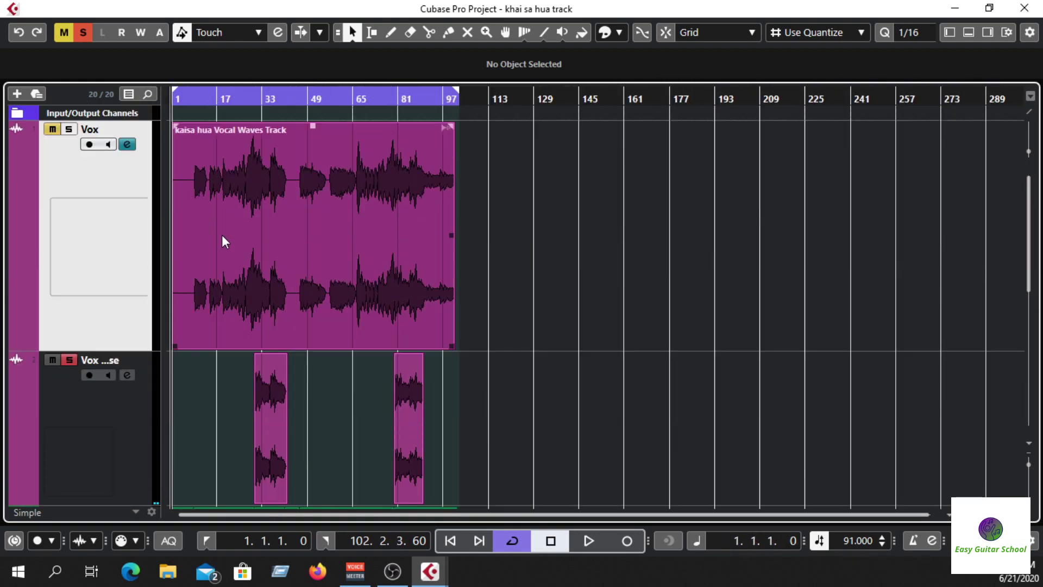
drag(138, 497, 138, 380)
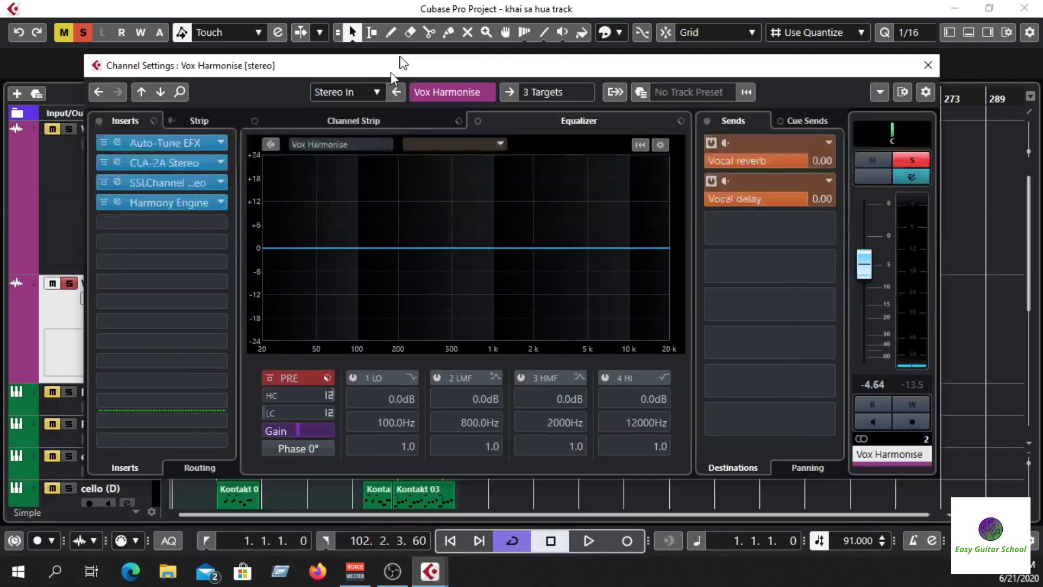
Bypass Harmony Engine on the Vox Harmonise channel and add AVOX CHOIR in the next free insert slot.
drag(390, 72, 558, 69)
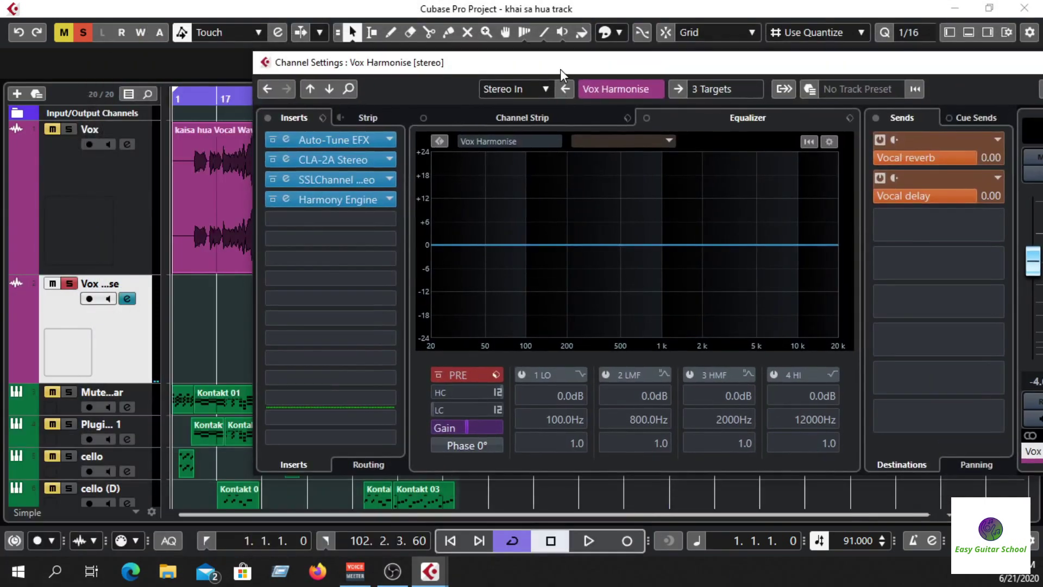
click(278, 199)
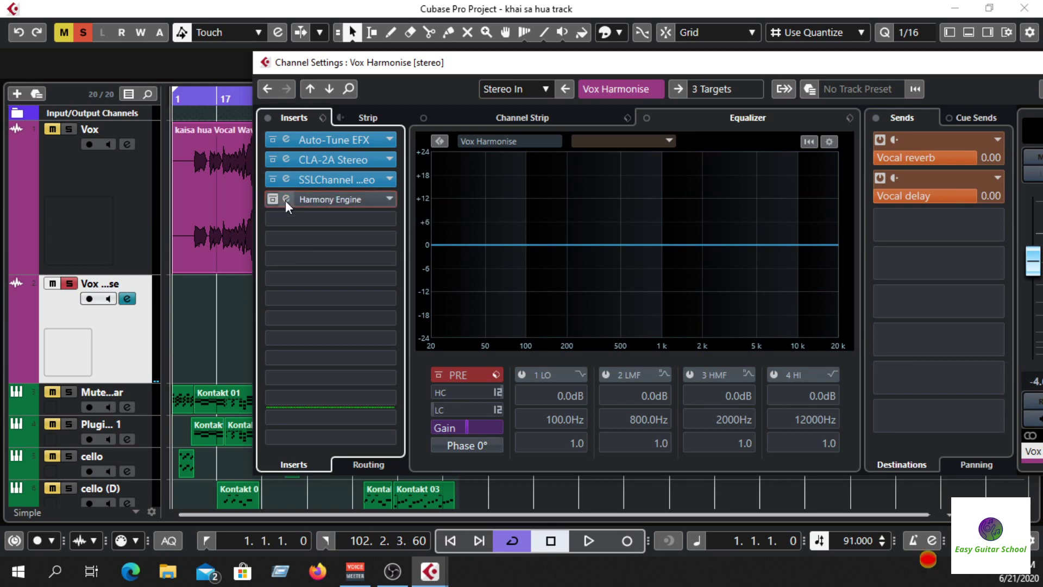
click(391, 219)
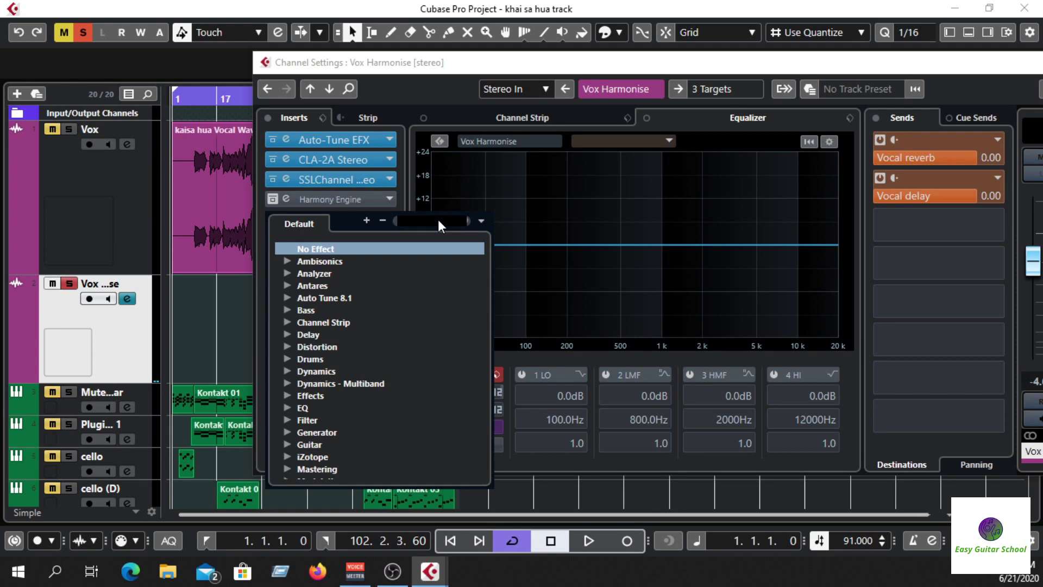
text(ch)
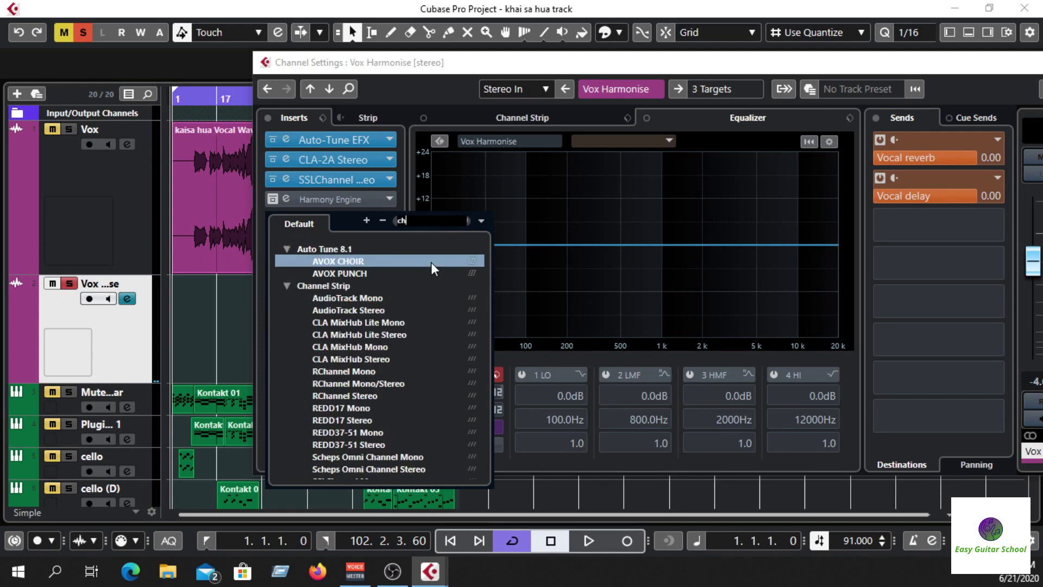
click(380, 259)
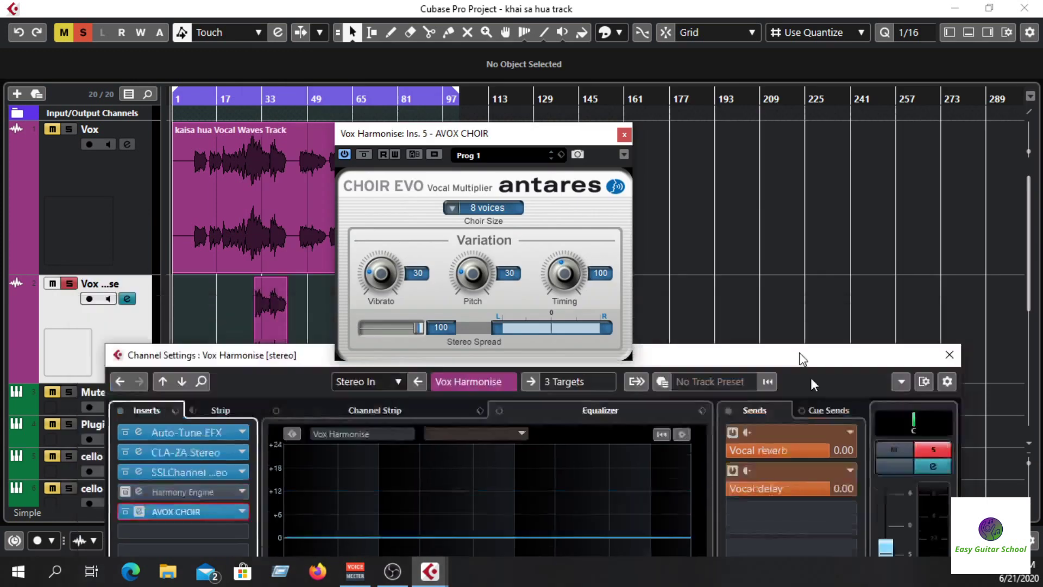
drag(449, 135, 510, 128)
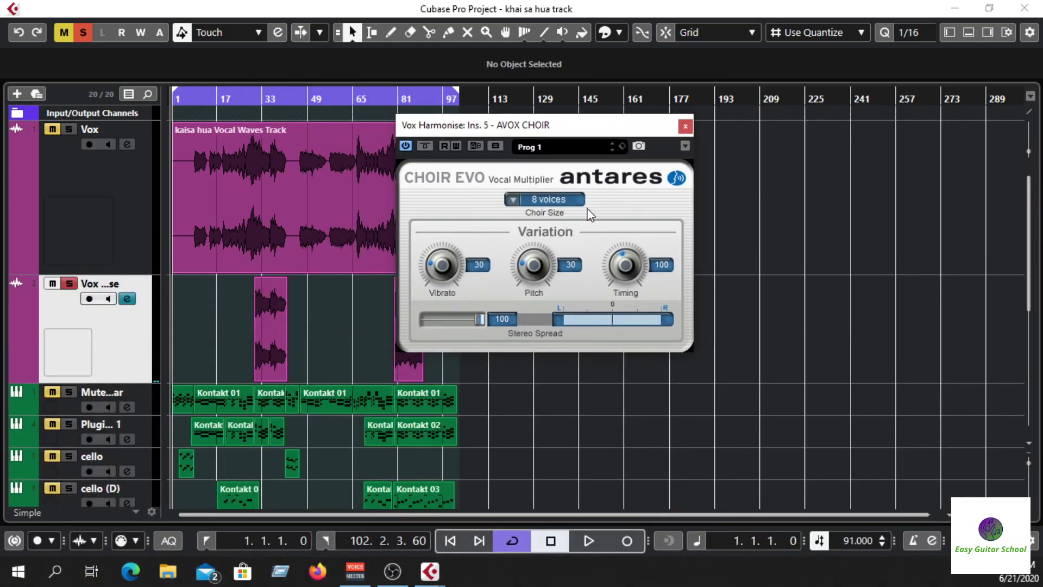
Review the available Choir Size options in AVOX CHOIR without choosing a different one.
click(555, 200)
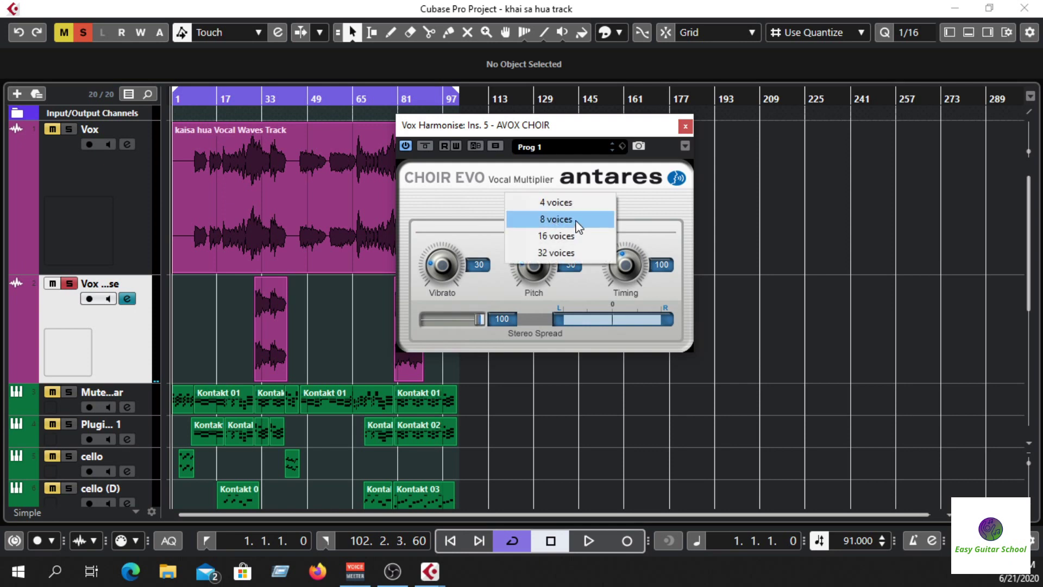
click(583, 129)
click(568, 202)
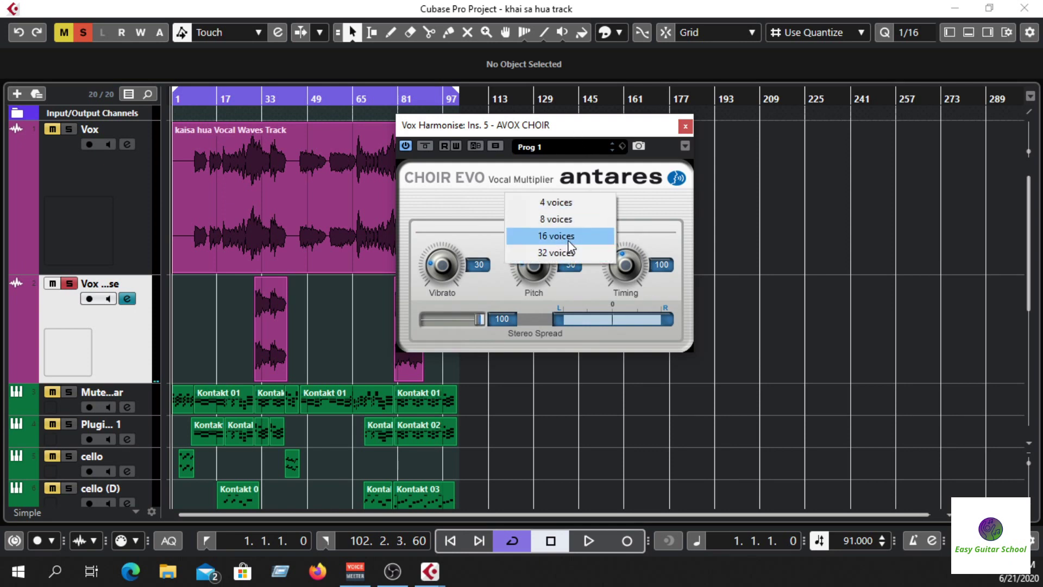
click(583, 135)
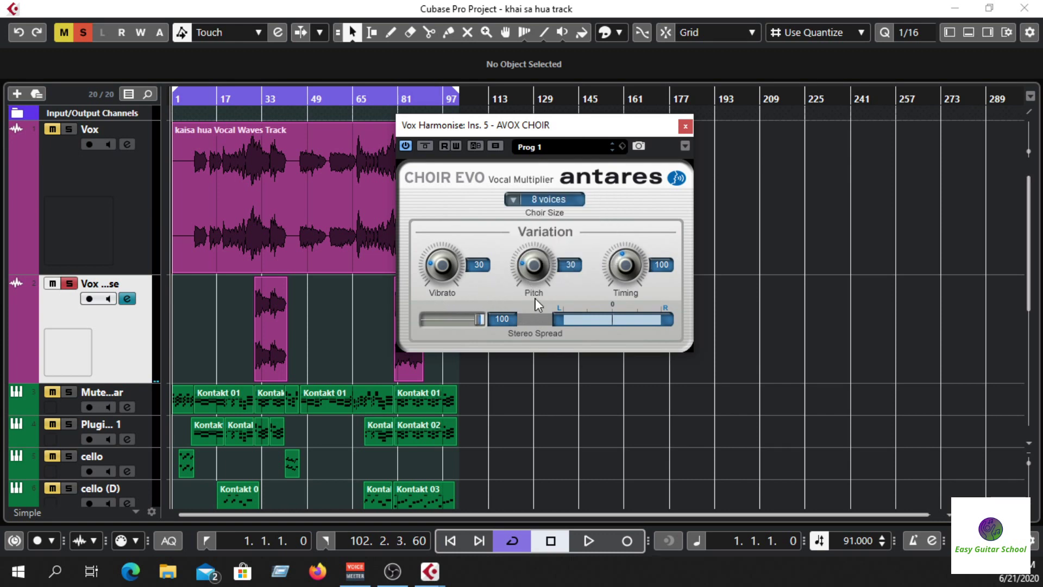
Check the Vox Harmonise inserts and play the track from about bar 28 to hear the choir effect at 8 voices.
click(250, 293)
key(h)
key(h)
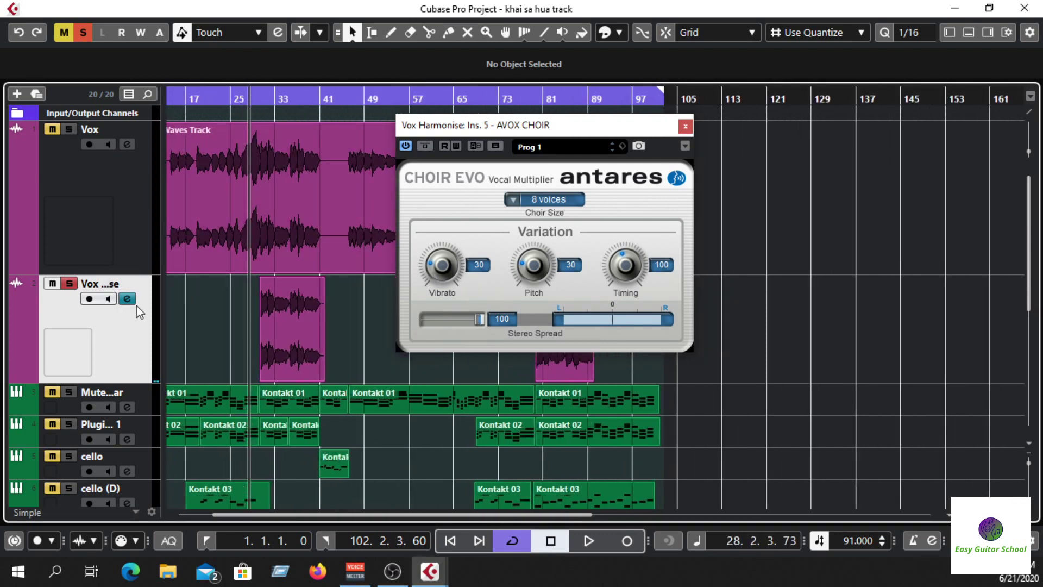
click(128, 300)
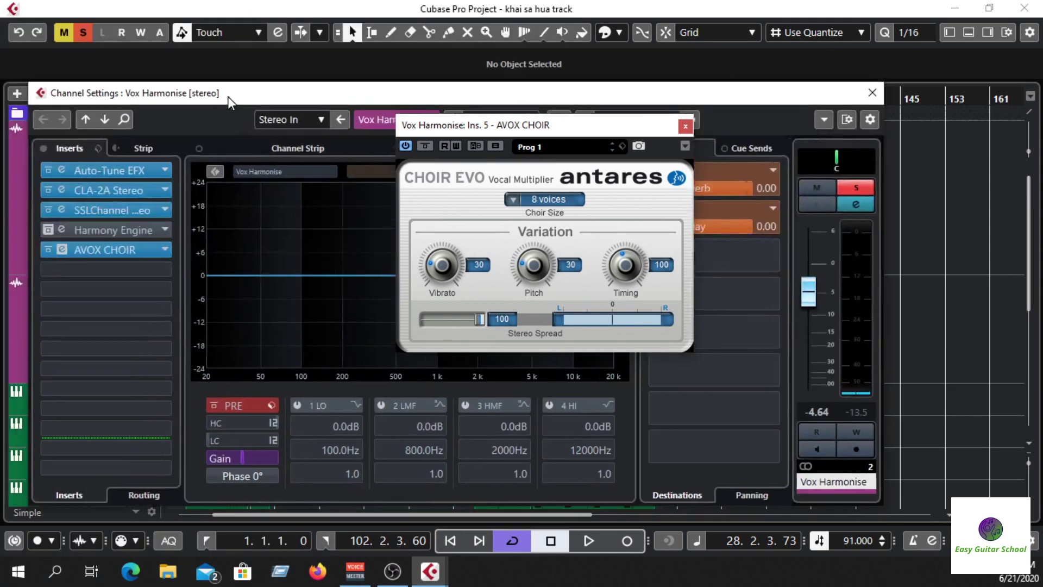
drag(227, 96, 335, 95)
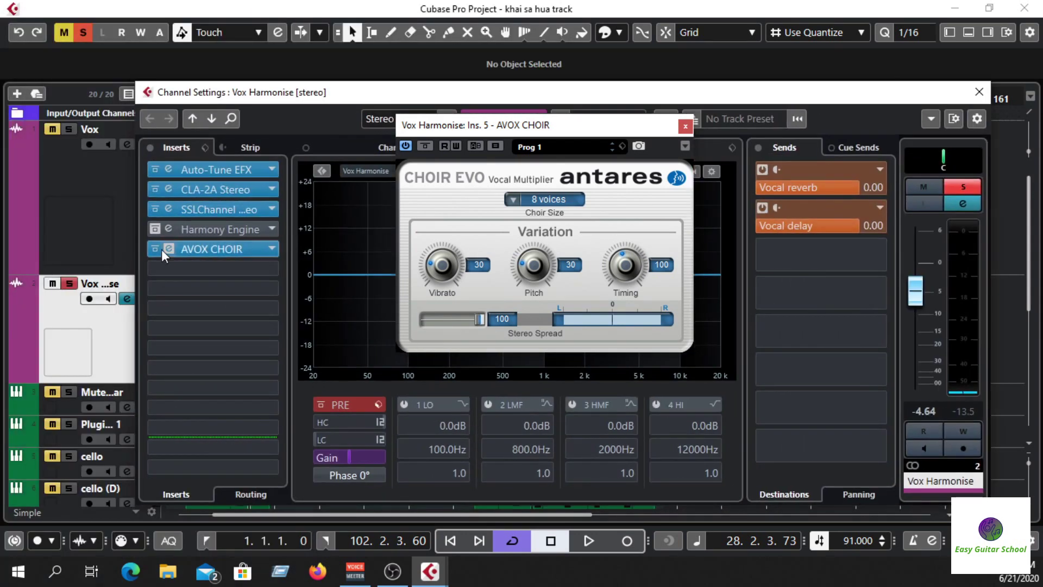
drag(764, 104, 684, 579)
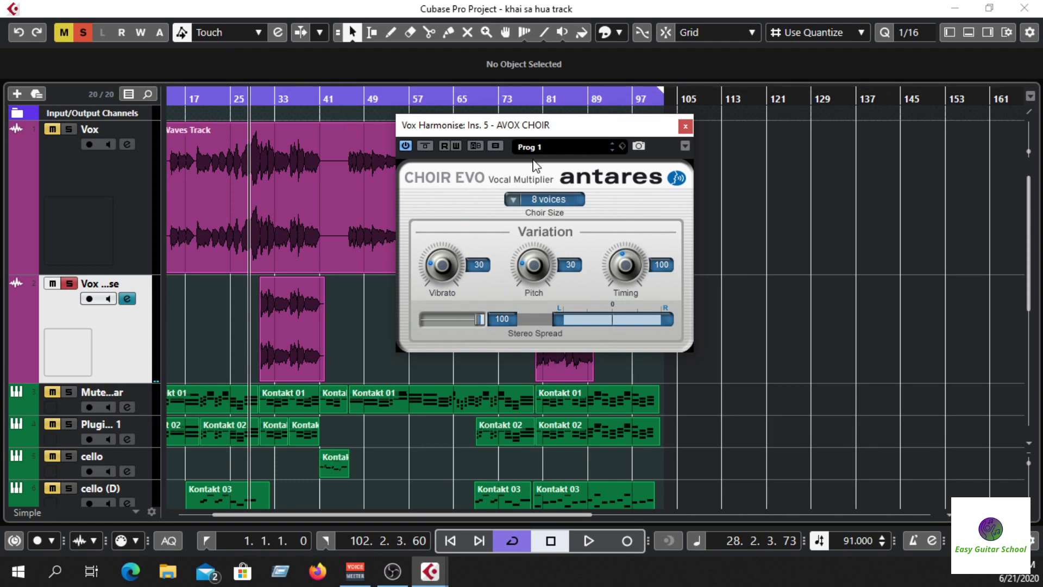
key(space)
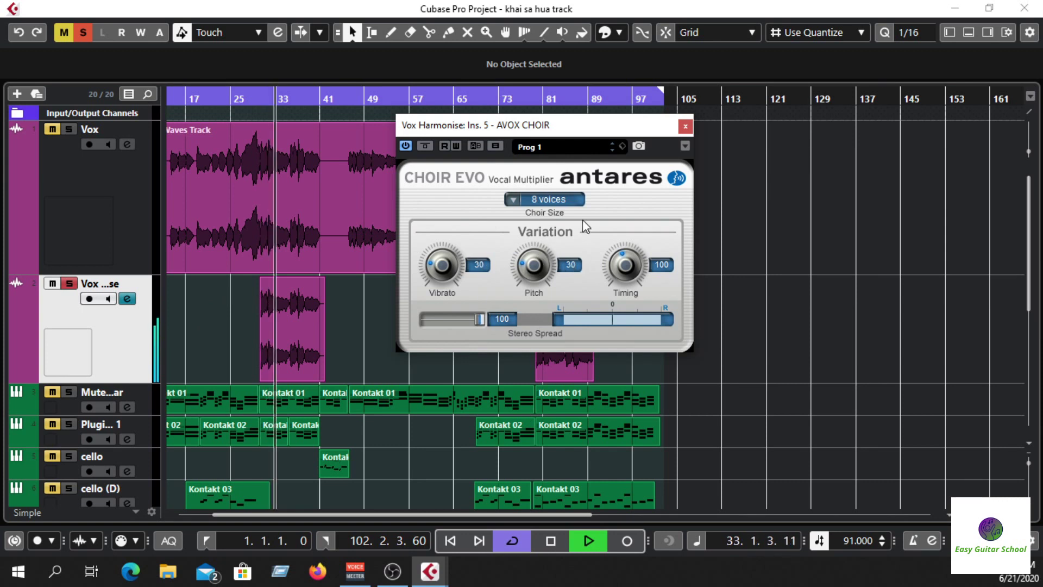
key(space)
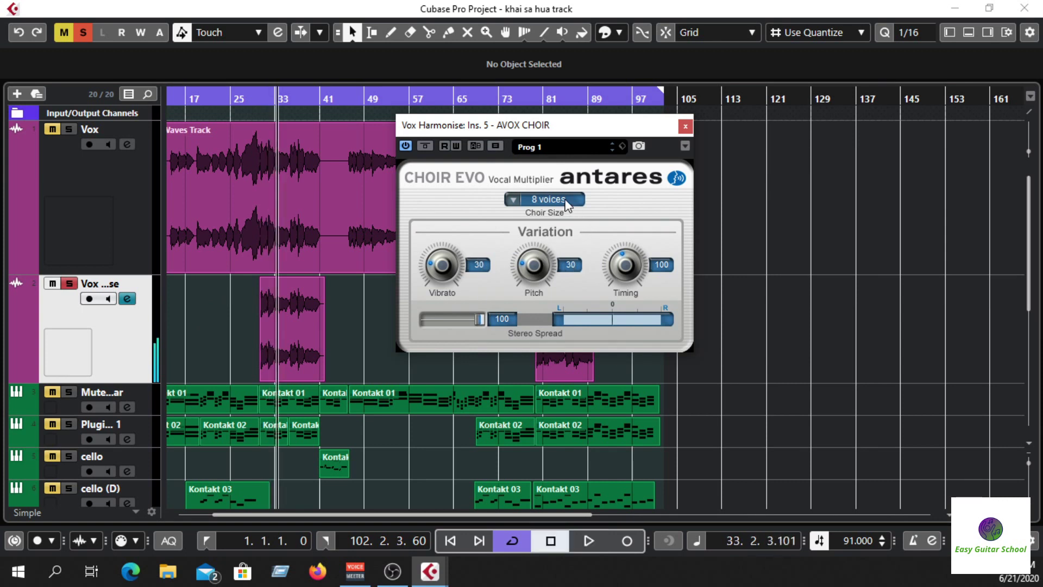
Set the Choir Size to 4 voices and play the harmony chorus from about bar 30.
click(567, 205)
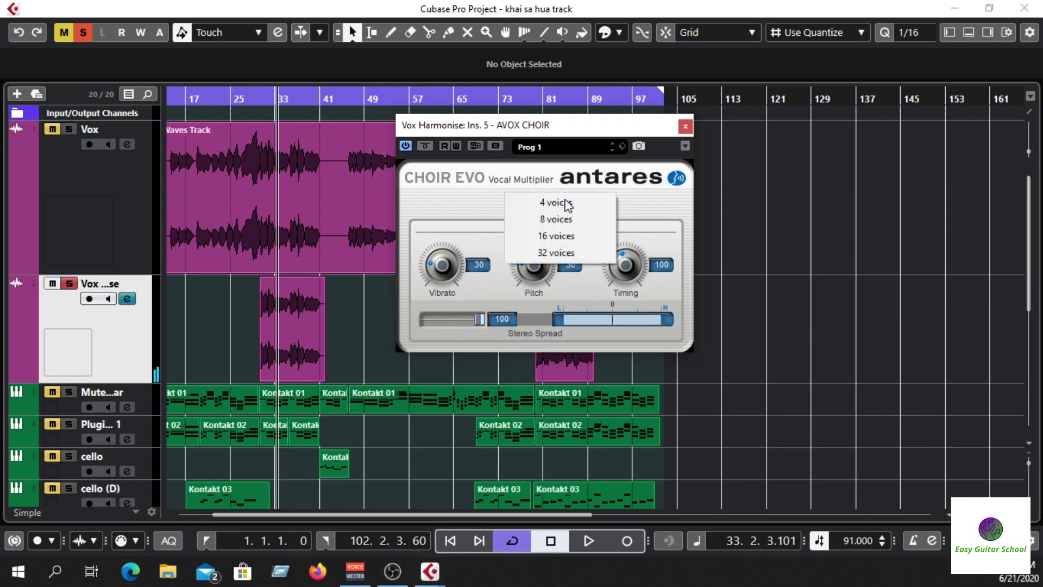
click(562, 205)
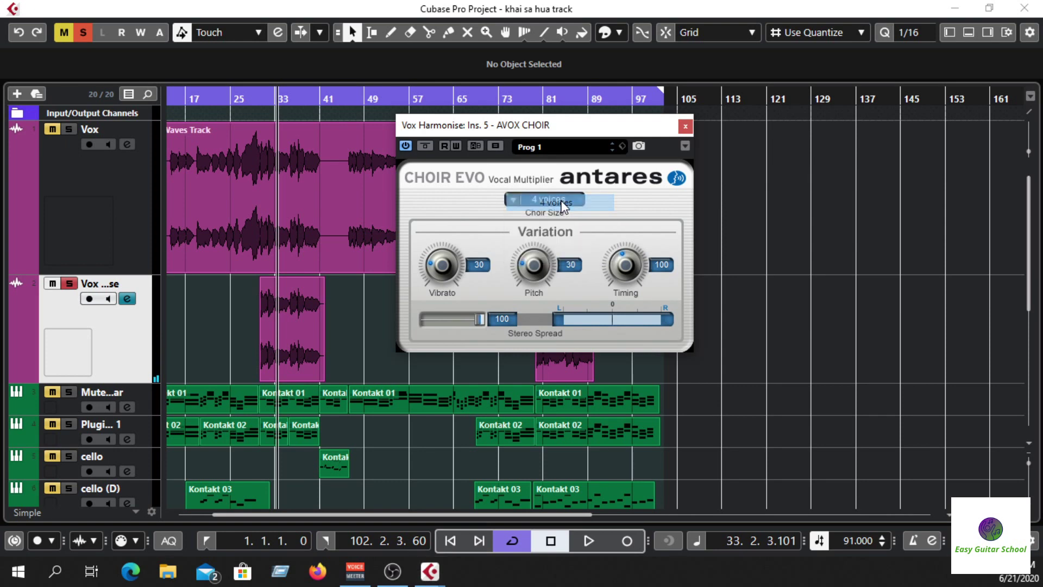
click(261, 99)
key(space)
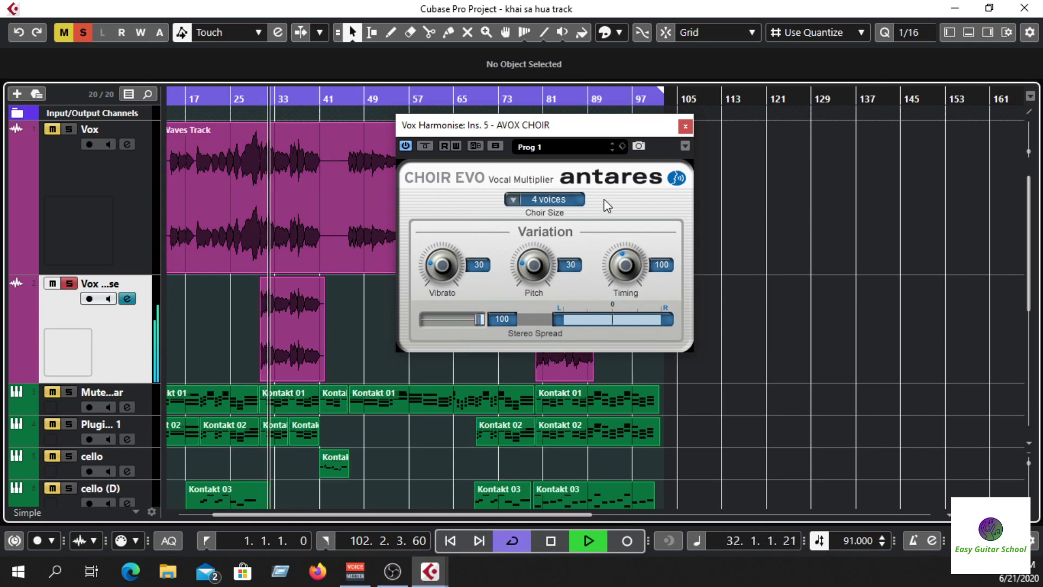
key(space)
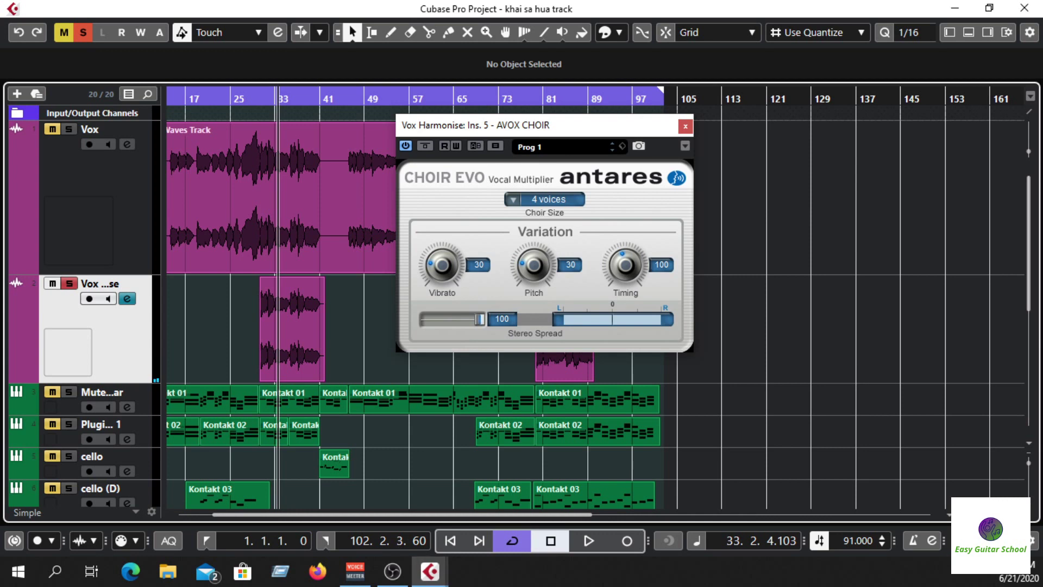
Set the Choir Size to 16 voices and play the harmony chorus.
click(554, 199)
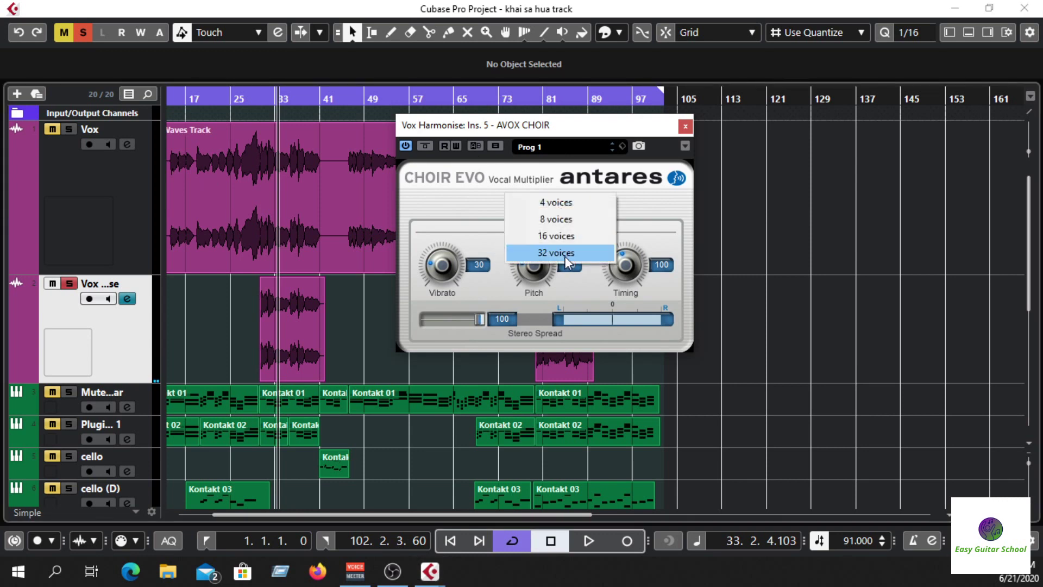
click(563, 243)
key(space)
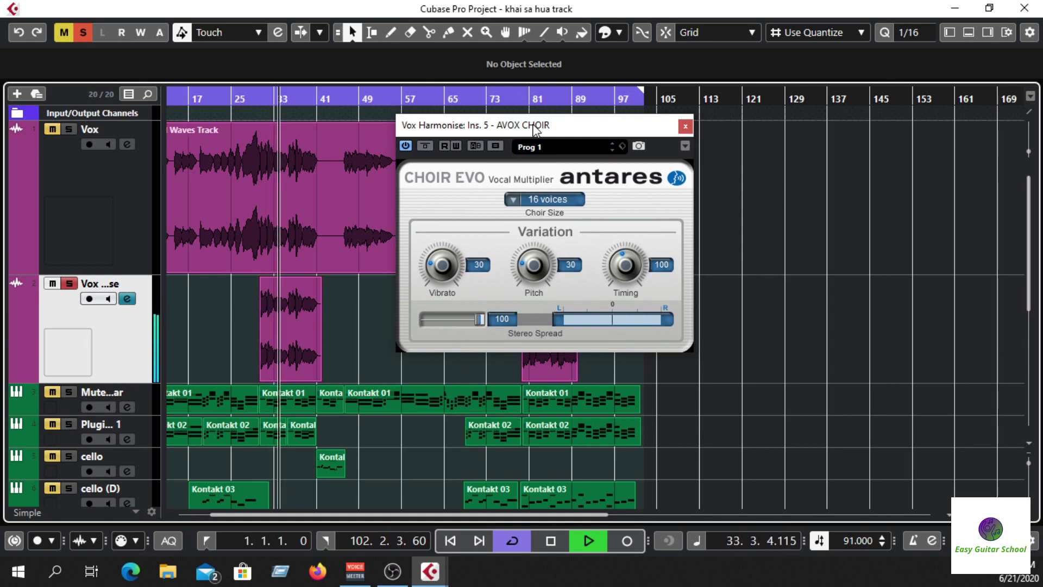
key(space)
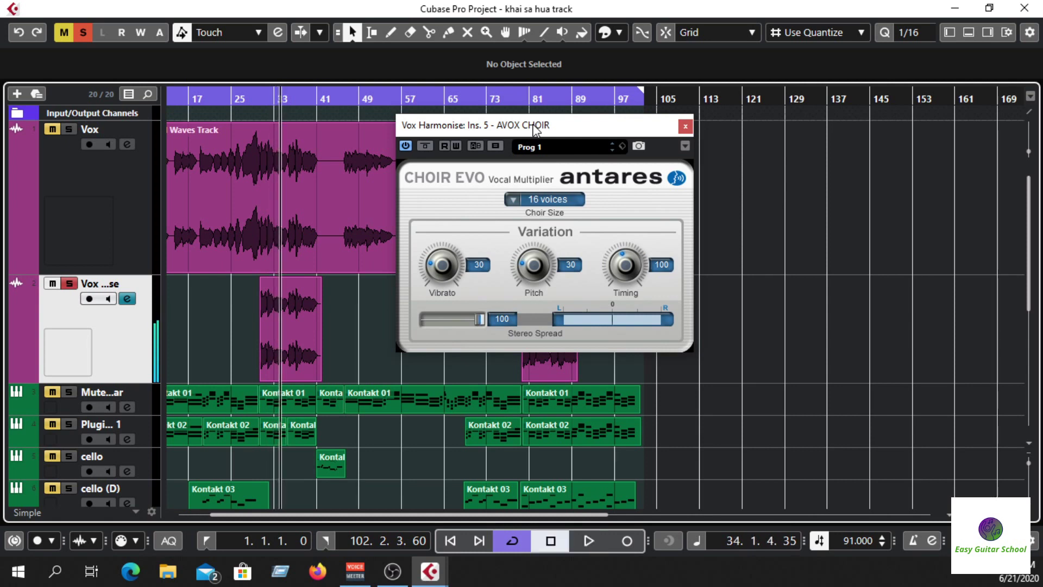
Set the Choir Size to 32 voices and play the harmony chorus from bar 29.
click(545, 199)
click(544, 201)
click(546, 199)
click(569, 251)
click(256, 97)
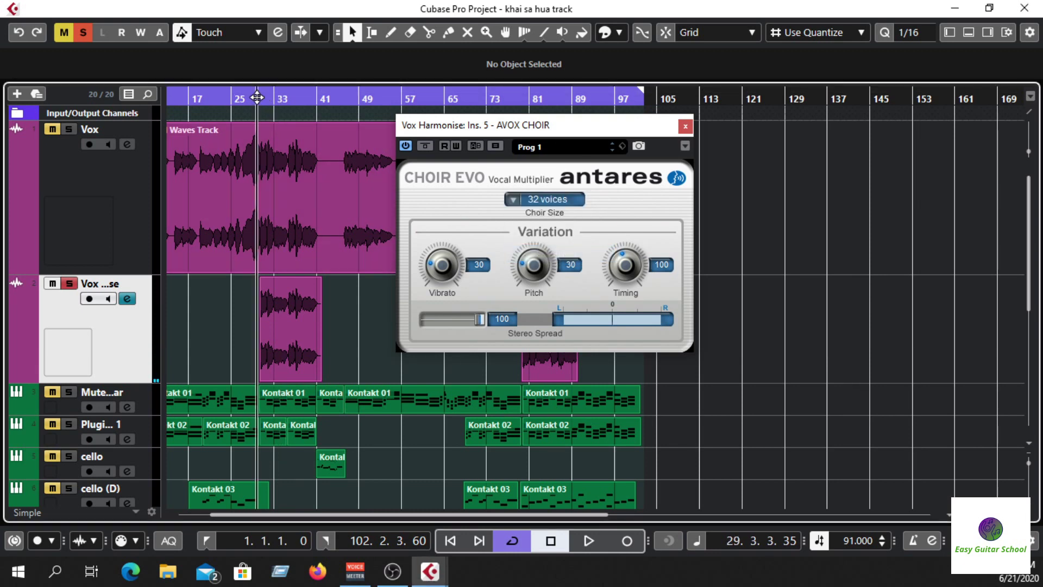
key(space)
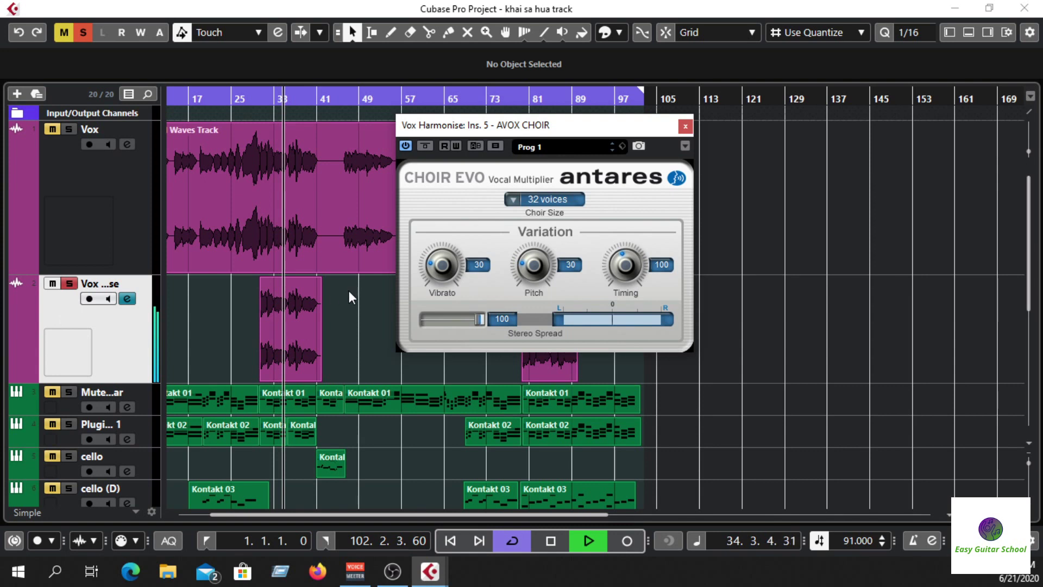
key(space)
Recheck the Choir Size options, then briefly replay the Vox Harmonise track from bar 30.
click(576, 200)
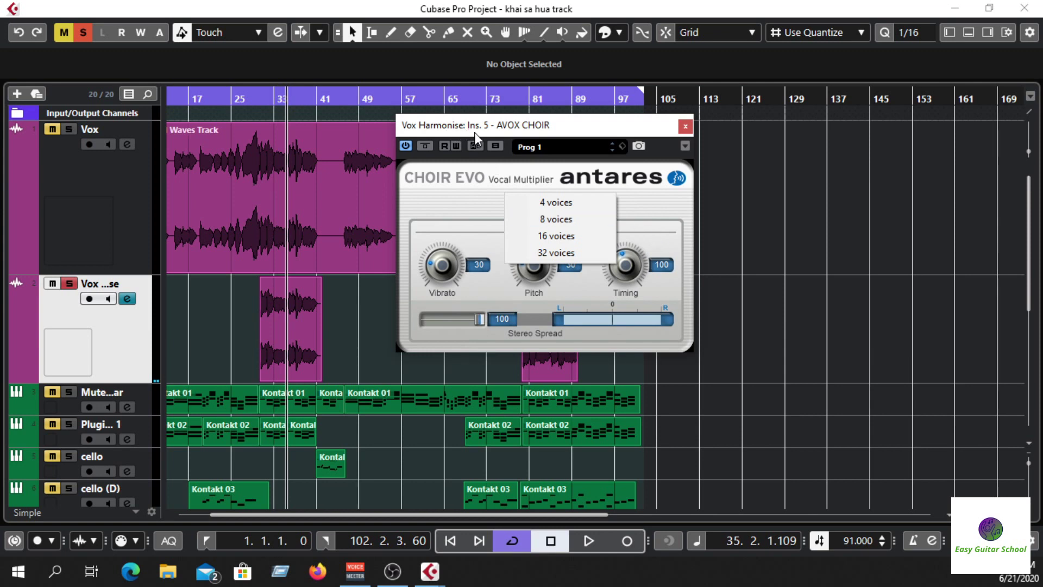
drag(529, 130, 550, 127)
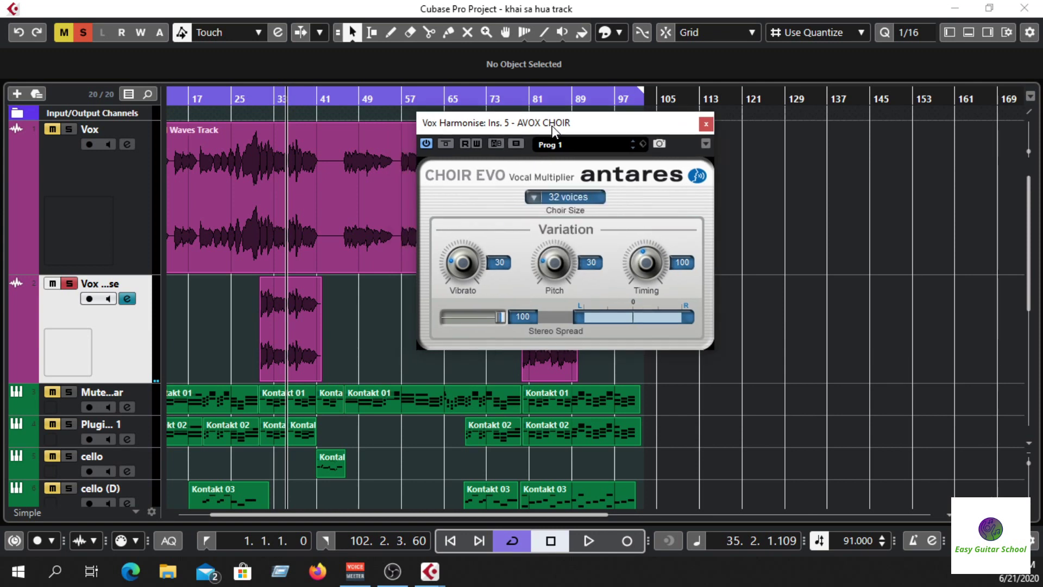
click(258, 100)
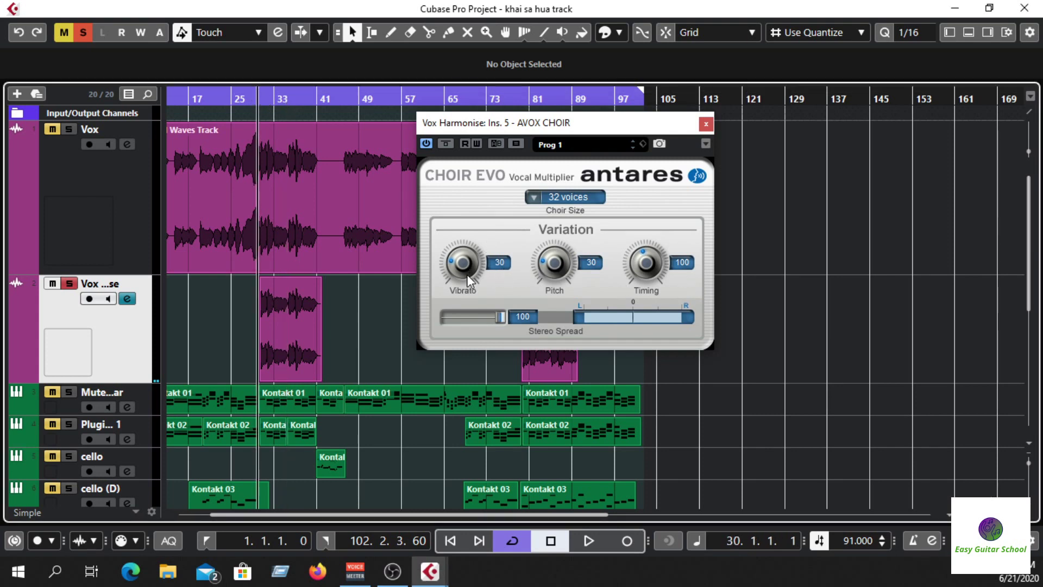
key(space)
key(space)
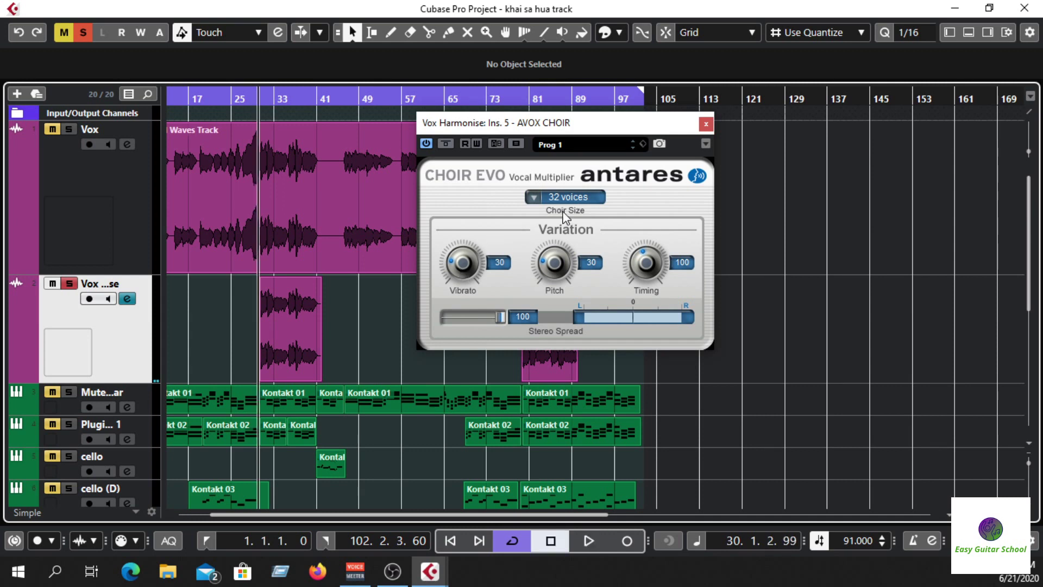
Set the Choir Size to 8 voices.
click(576, 196)
click(576, 195)
click(570, 213)
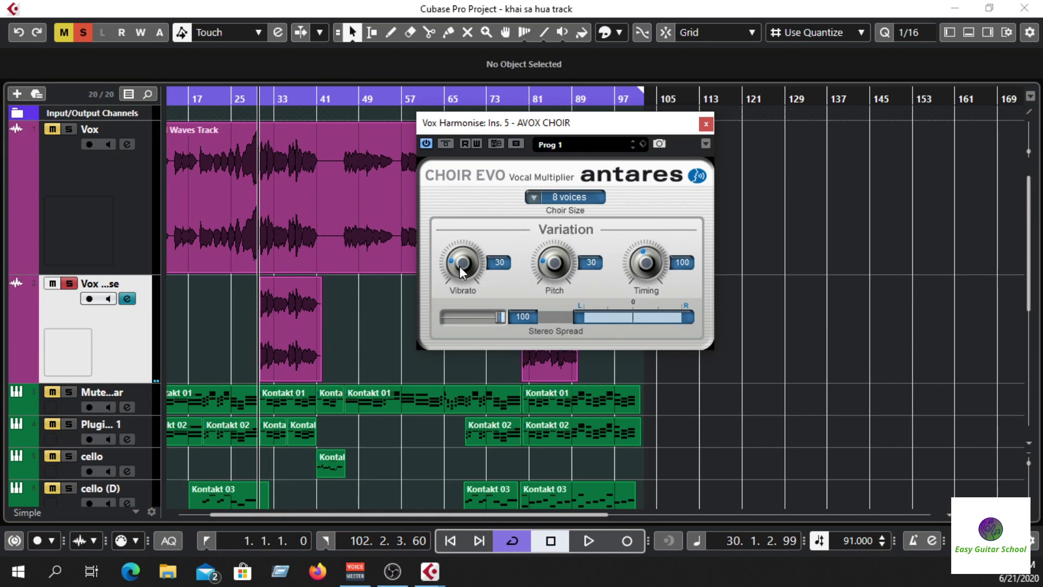
Audition the Vibrato variation at 100 while the harmony chorus plays, and settle it at 10.
key(space)
drag(459, 267, 460, 112)
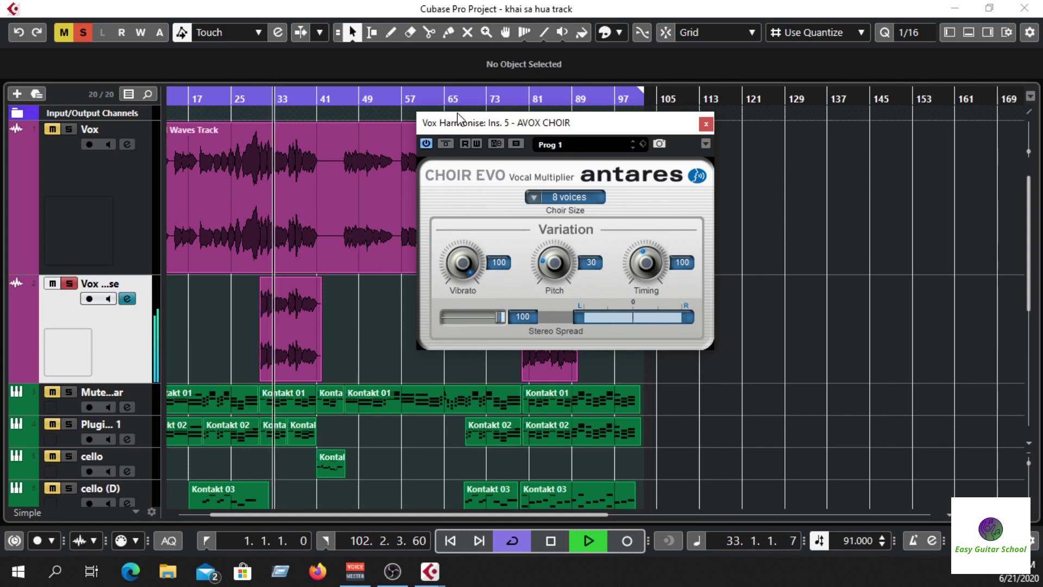
drag(455, 126, 457, 158)
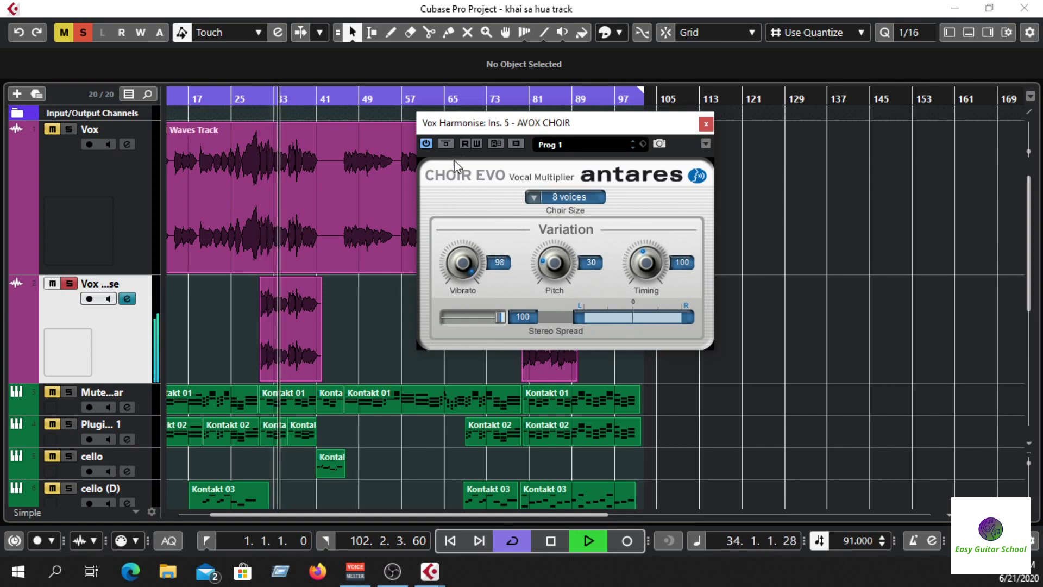
key(space)
drag(461, 263, 459, 414)
Resume playback, try the Pitch variation at 100, settle it at 87 and stop.
key(space)
drag(551, 269, 549, 84)
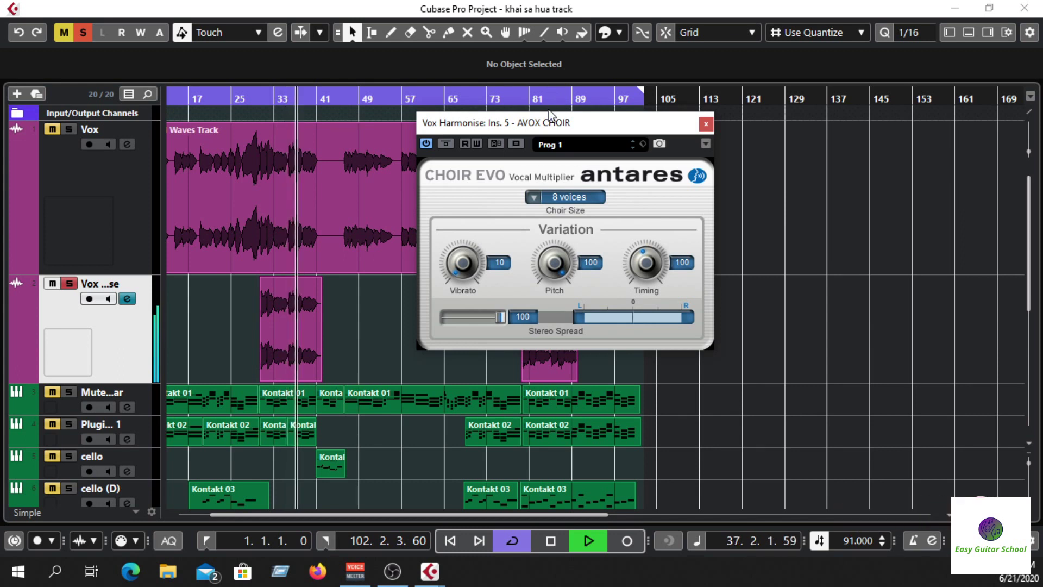
key(space)
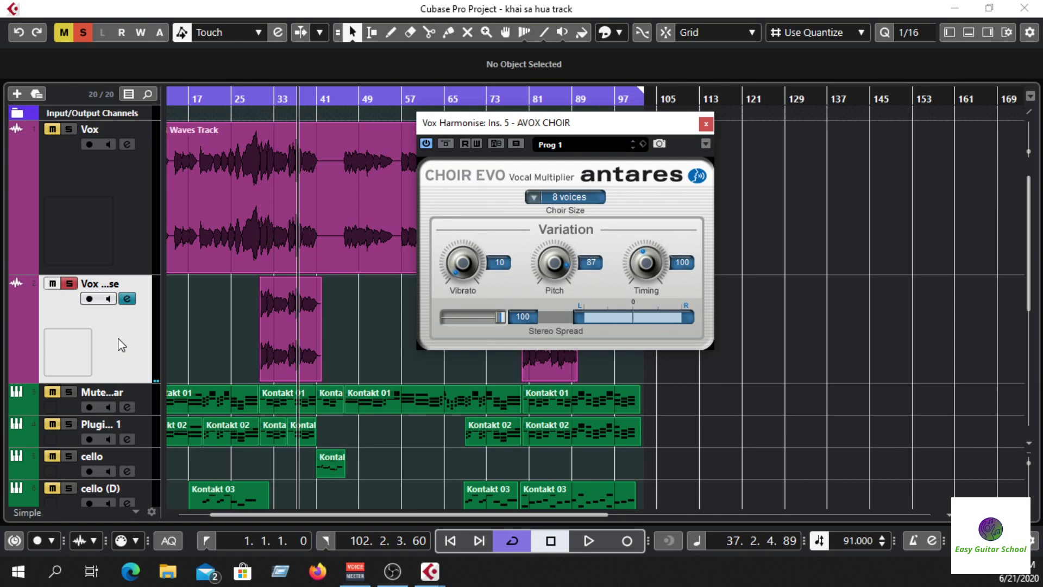
click(135, 194)
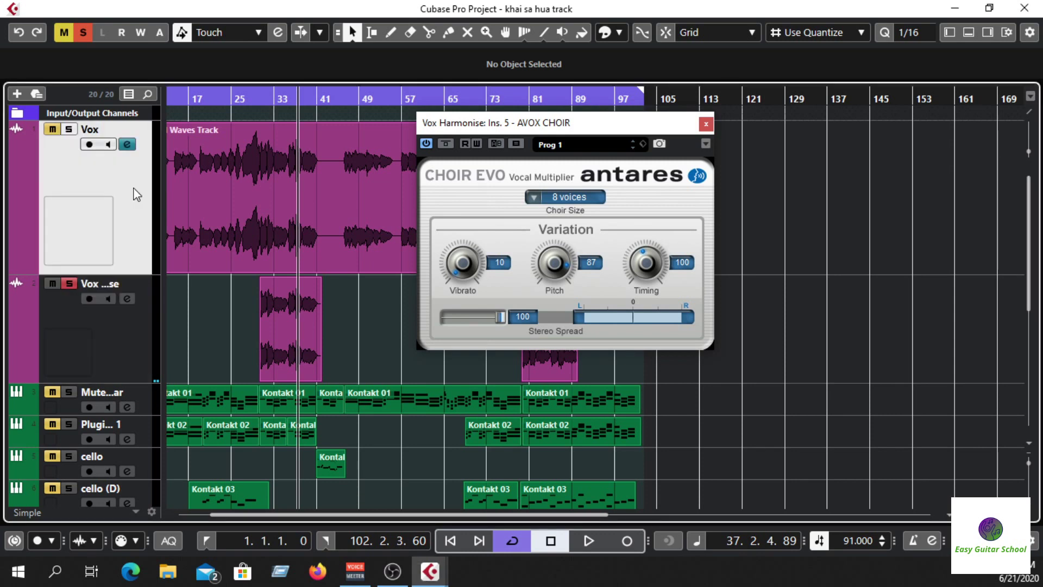
click(132, 343)
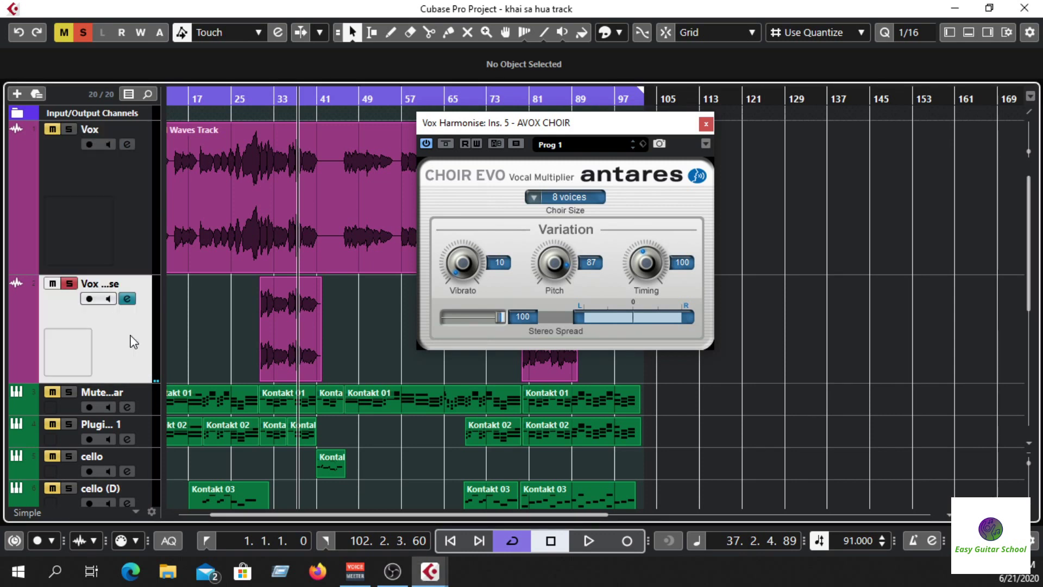
click(141, 248)
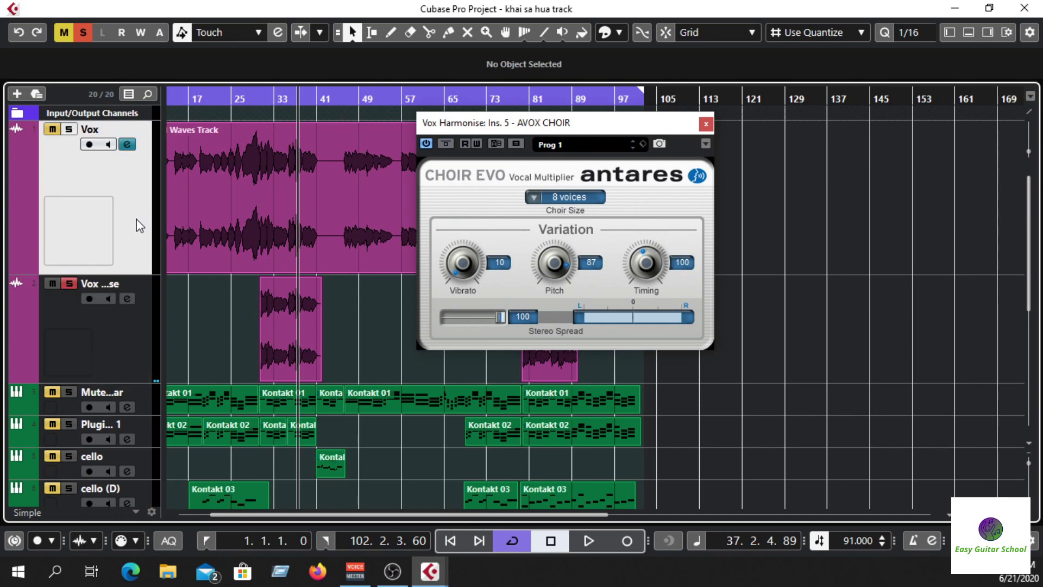
click(129, 332)
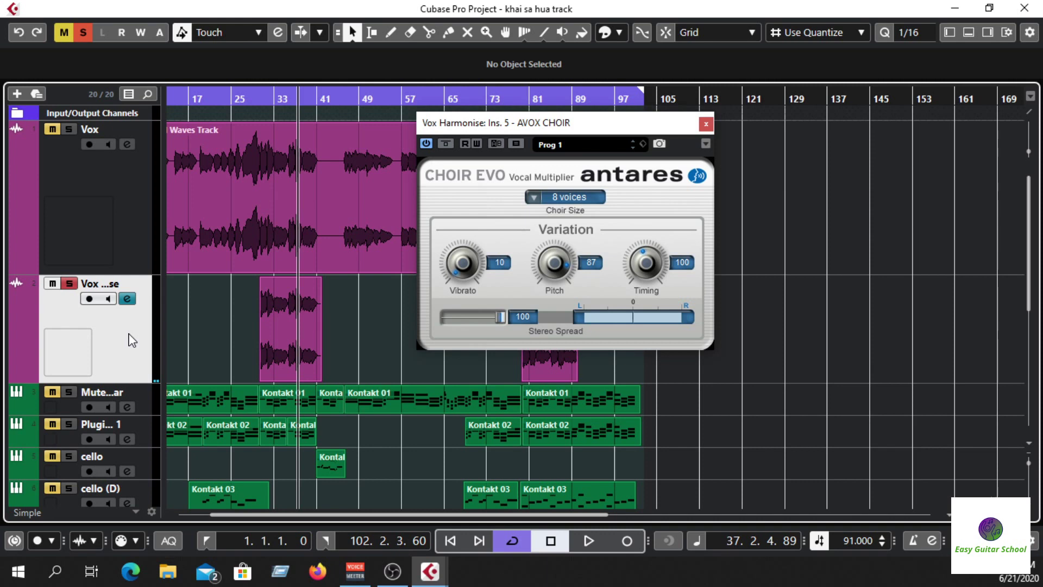
scroll(105, 497, down, 5)
right_click(106, 496)
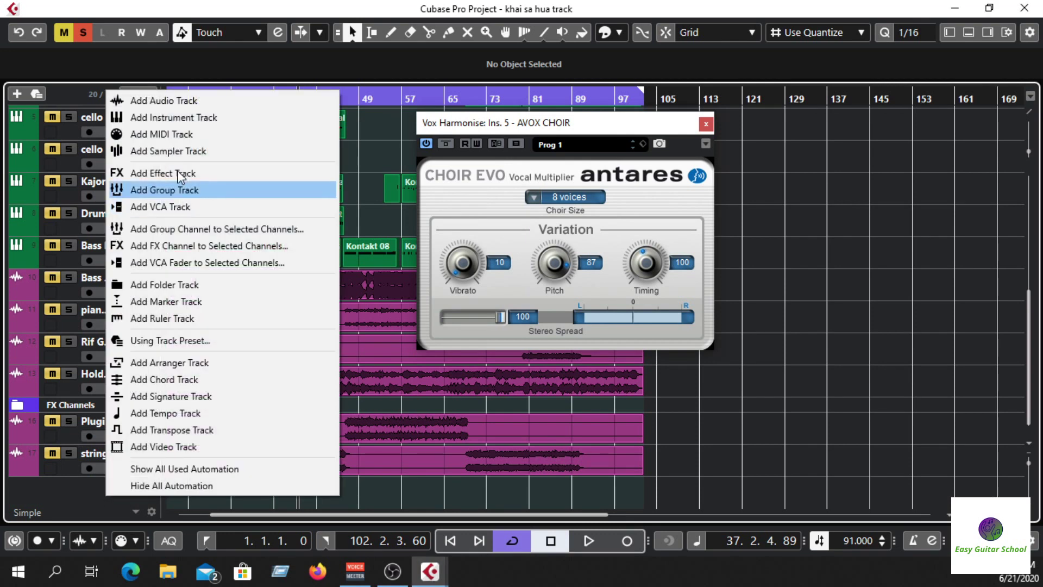
click(179, 101)
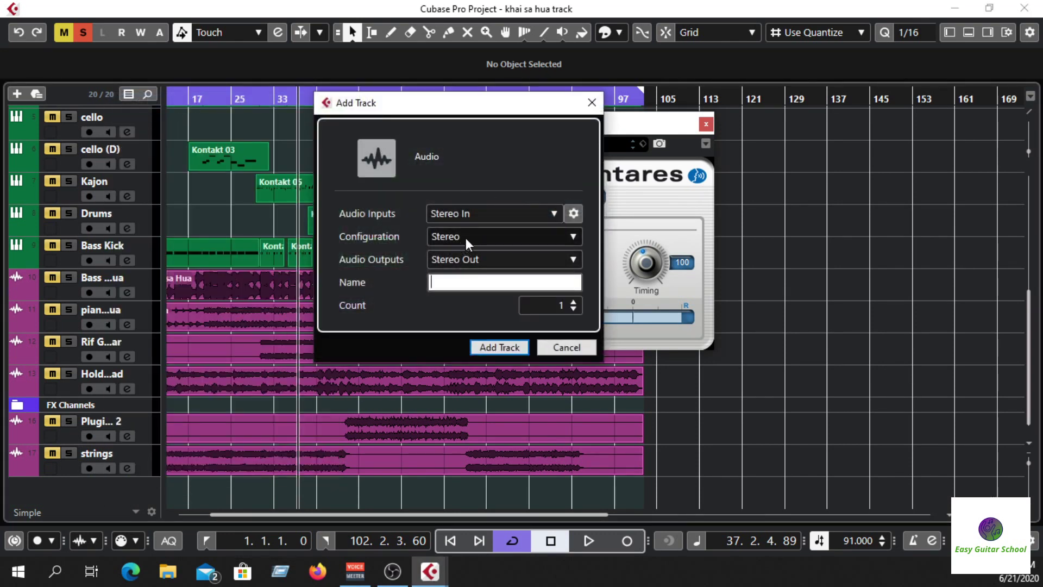
click(465, 238)
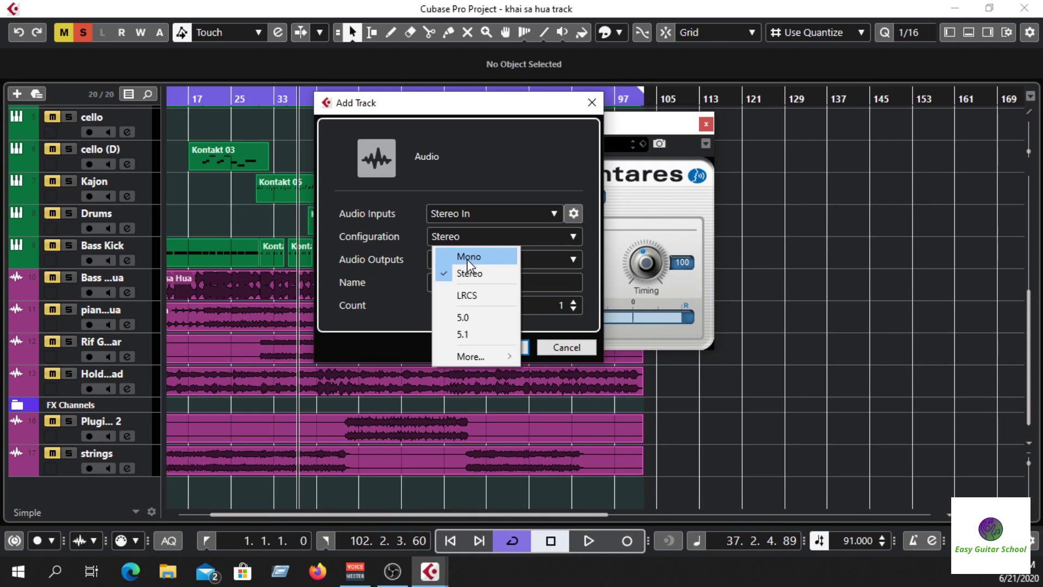
click(467, 256)
click(495, 236)
click(467, 272)
click(568, 348)
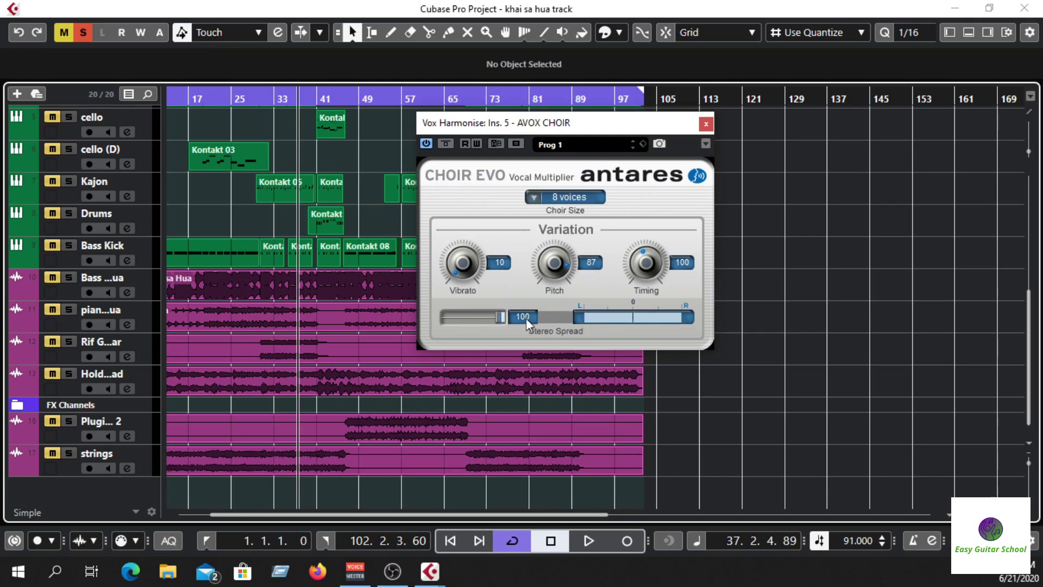
Play the harmony chorus from bar 29 and lower the Stereo Spread to 0.
scroll(321, 262, up, 6)
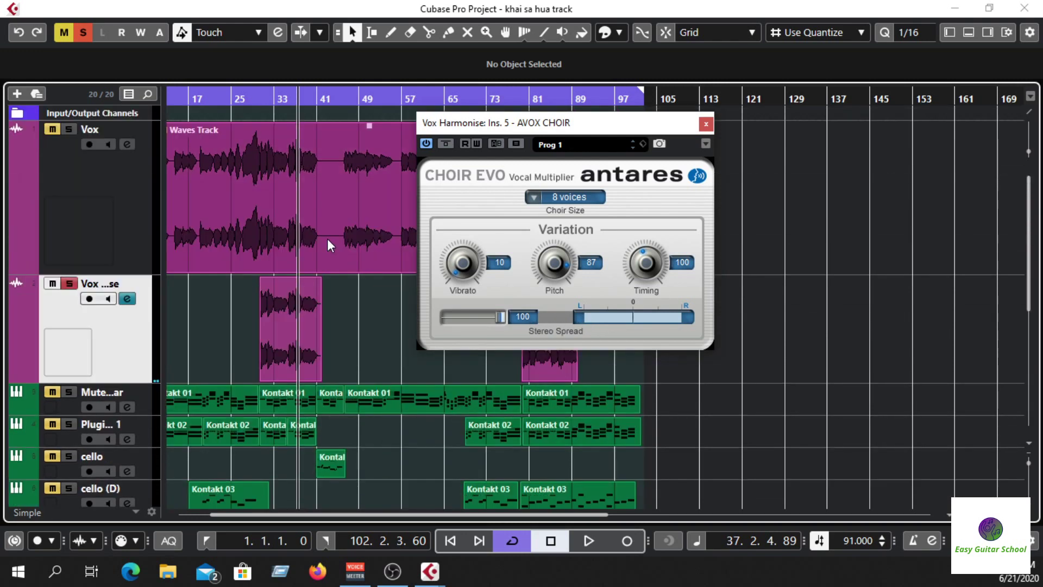
click(257, 99)
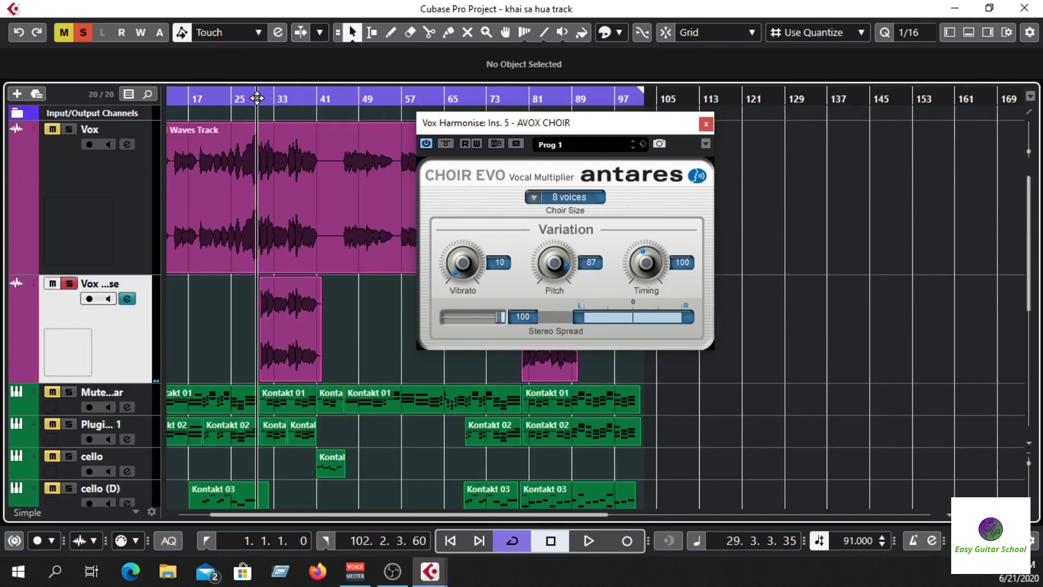
key(space)
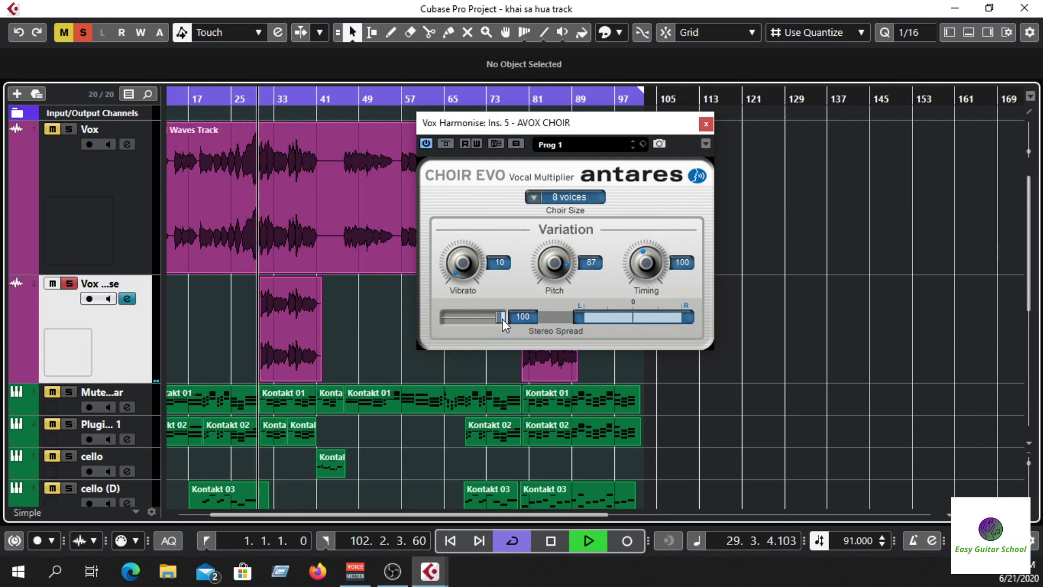
drag(501, 318, 438, 317)
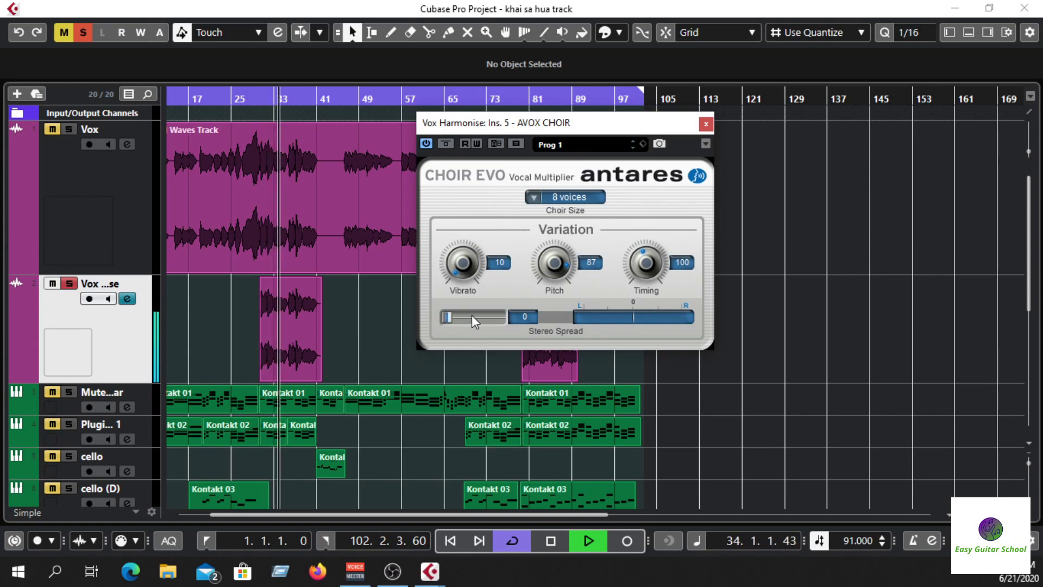
key(space)
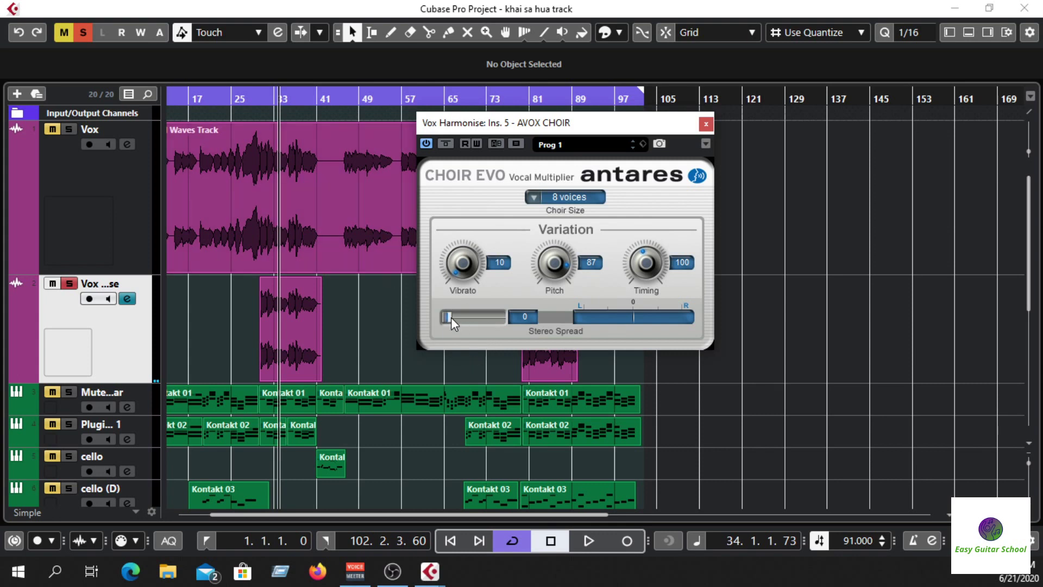
Set the Stereo Spread to 100 and play the harmony chorus on from bar 34.
drag(451, 317, 569, 314)
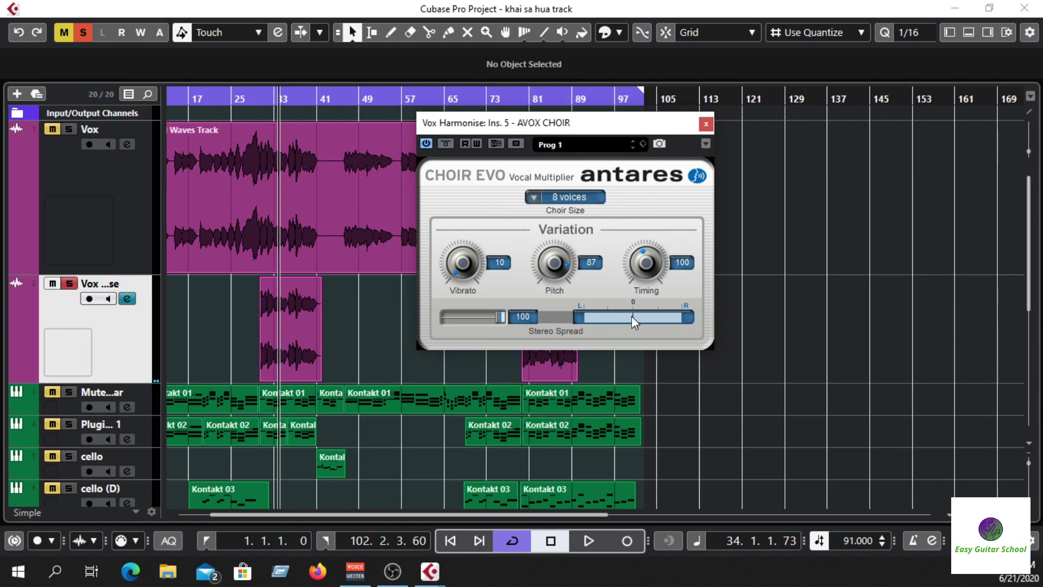
click(103, 190)
click(96, 341)
click(498, 316)
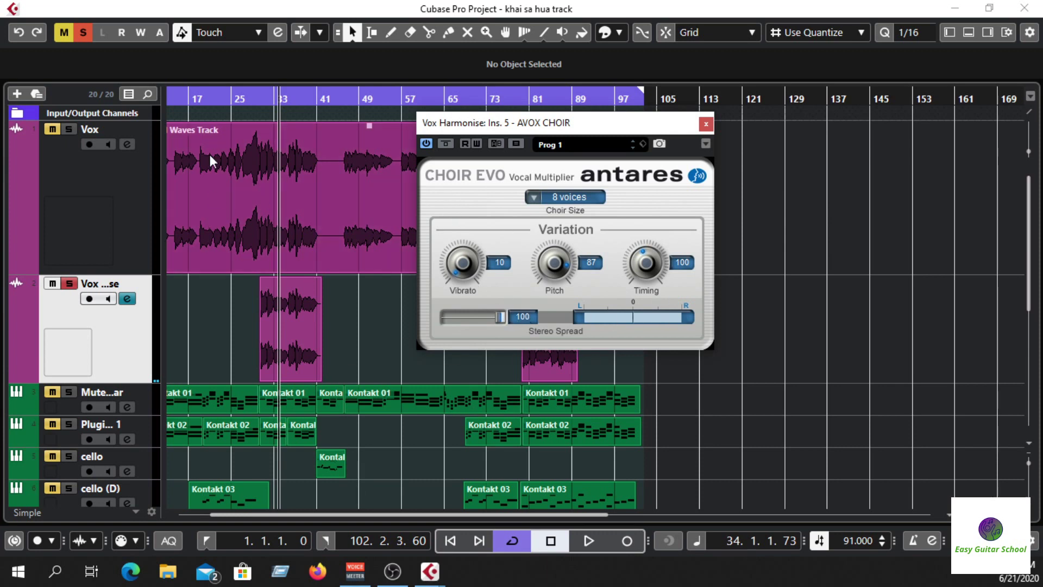
key(space)
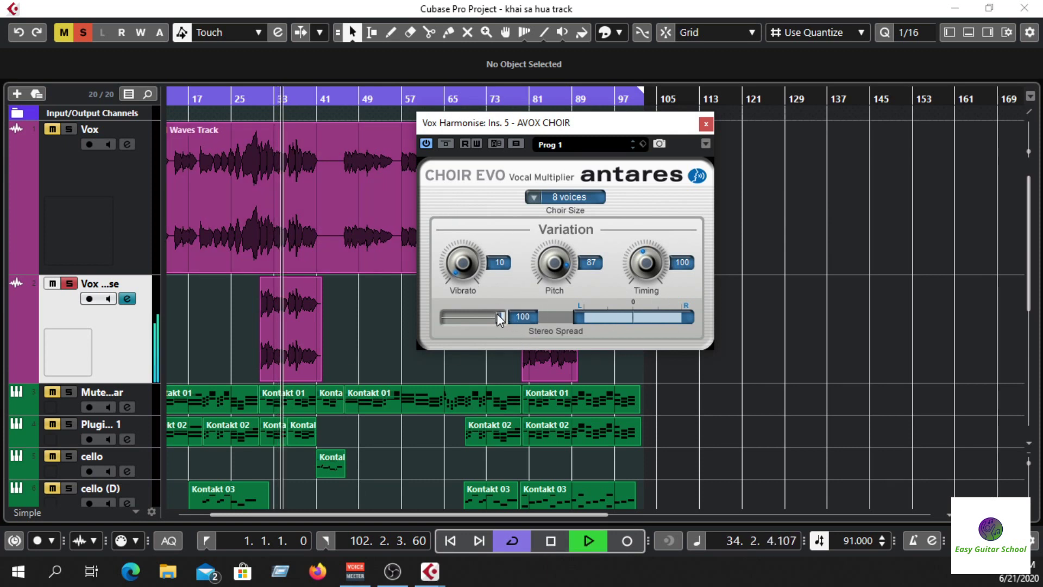
mouse_move(499, 317)
mouse_down()
mouse_move(440, 308)
mouse_move(500, 319)
mouse_up()
key(space)
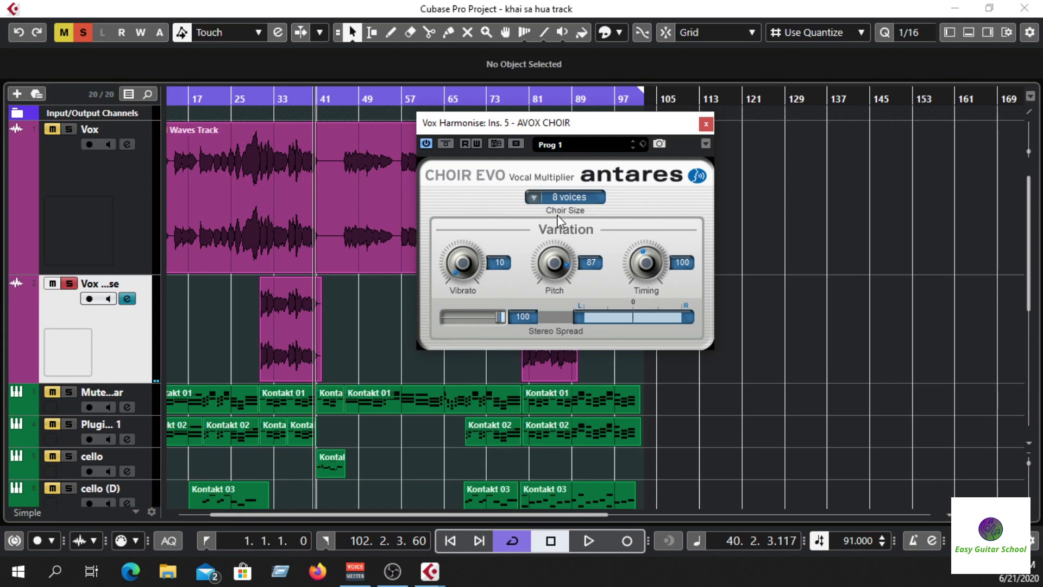
Review the Choir Size options again, keeping 8 voices selected.
click(569, 195)
click(589, 220)
click(582, 200)
click(568, 215)
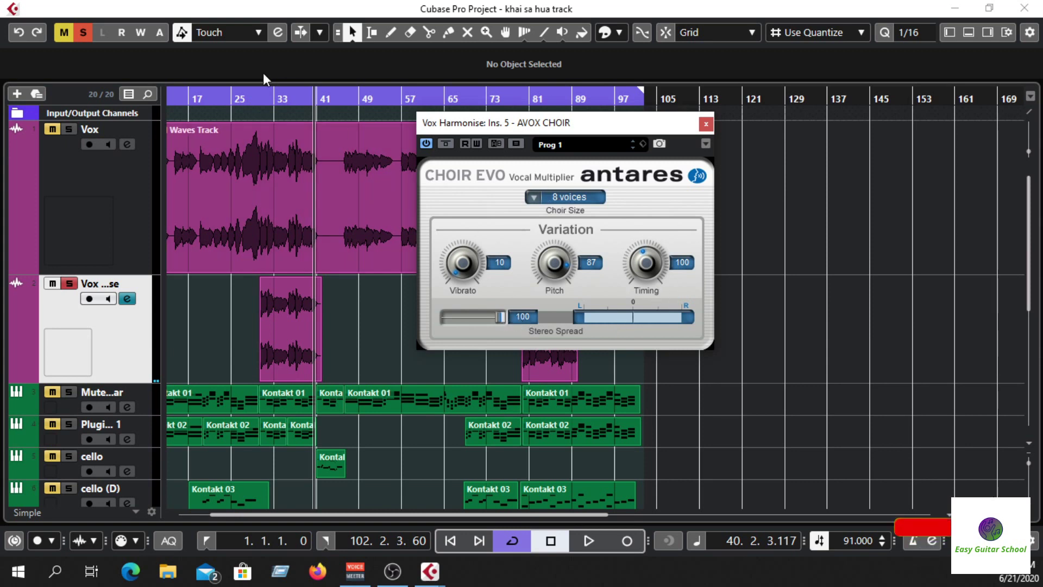
Solo the Vox track alongside Vox Harmonise and play both from about bar 30.
click(68, 129)
click(251, 100)
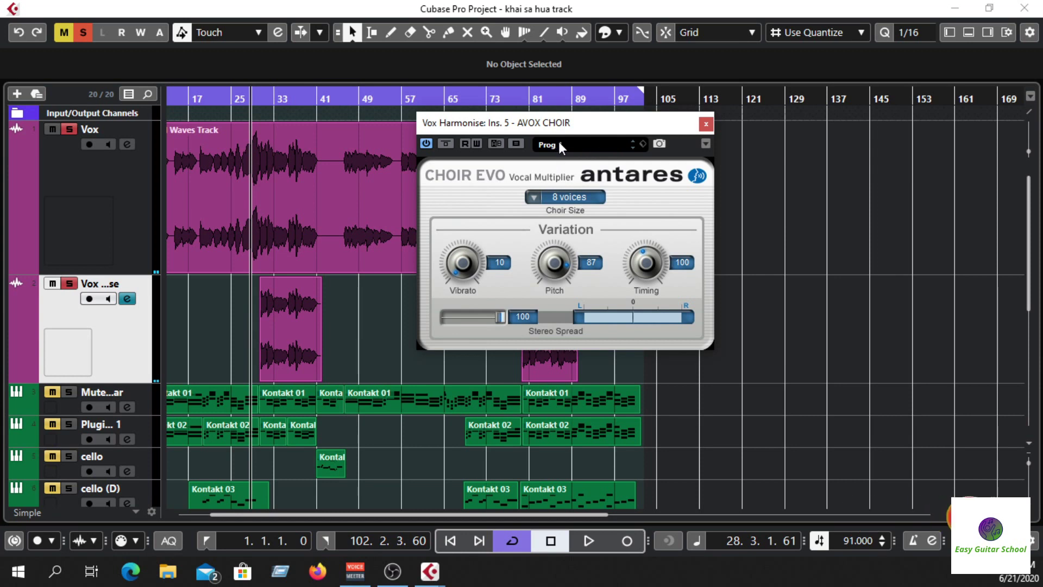
click(604, 143)
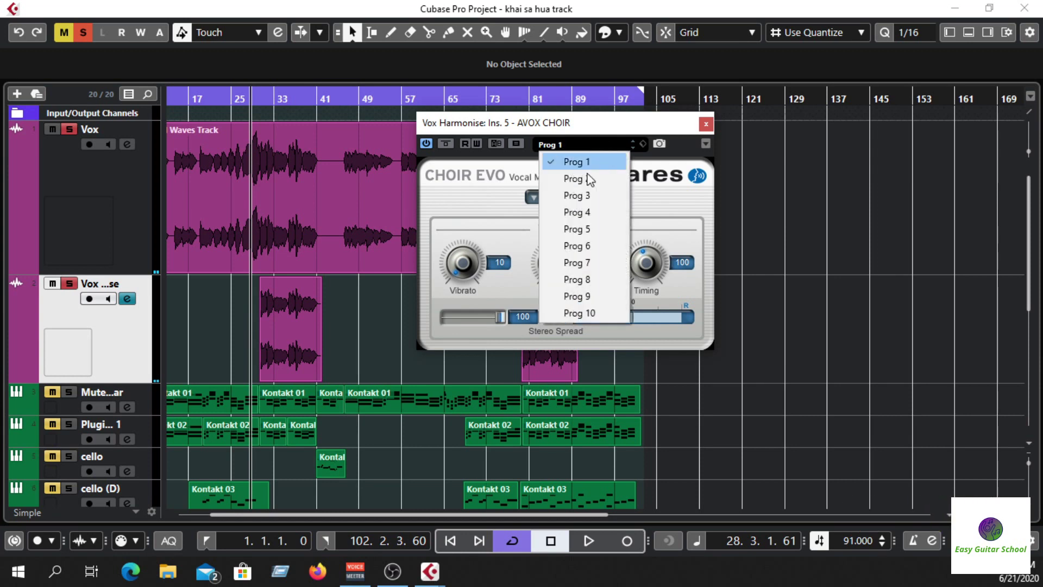
click(589, 127)
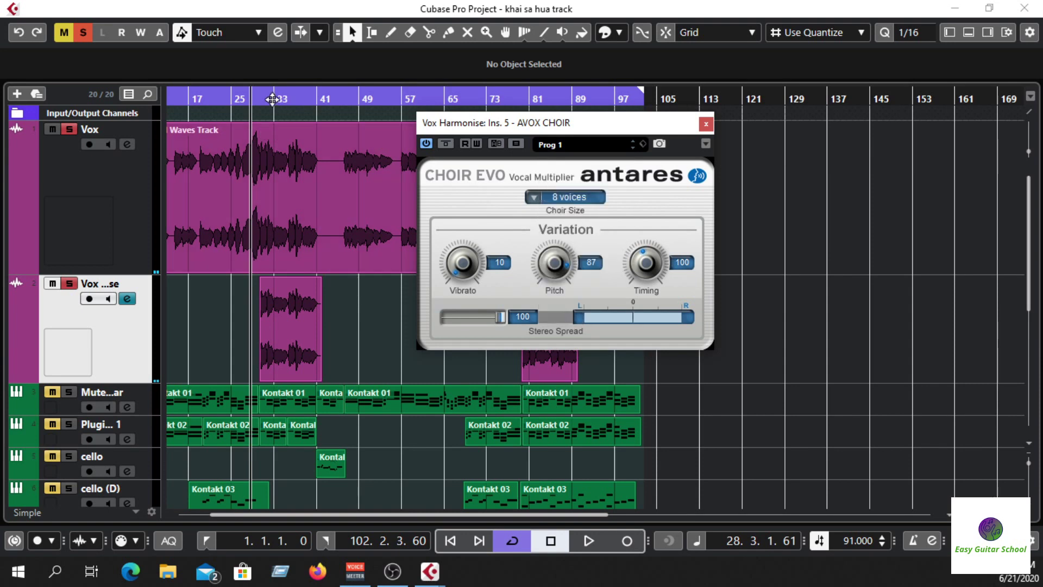
drag(263, 99, 260, 96)
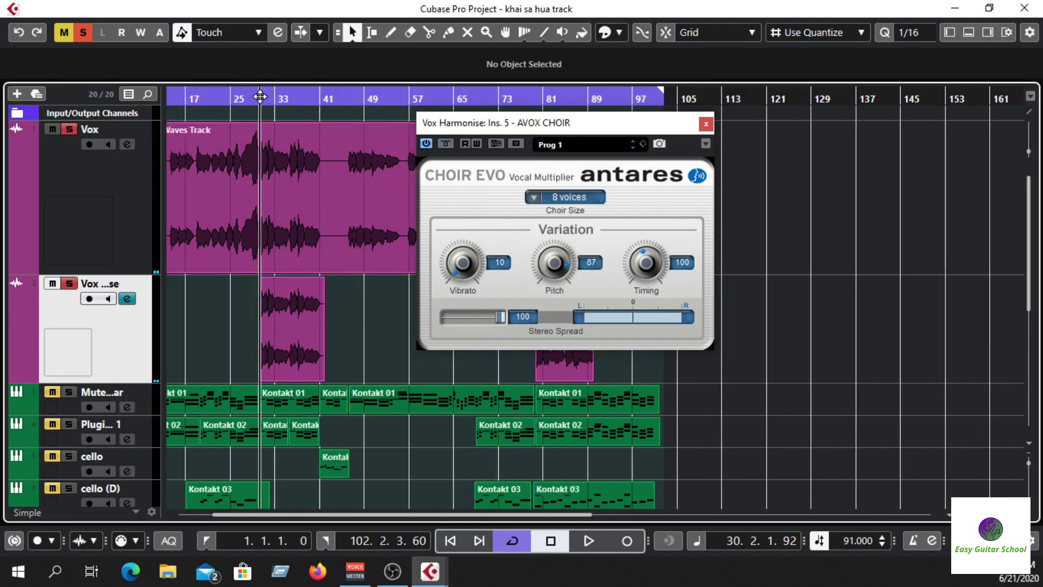
key(space)
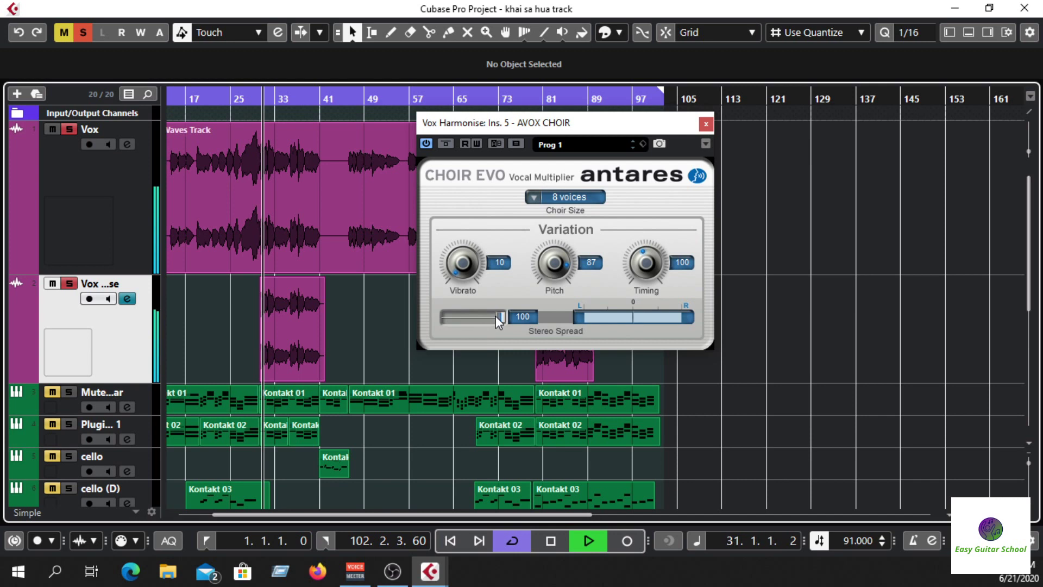
Compare the vocals during playback by muting Vox Harmonise, then soloing it alone, and solo Vox alongside it again.
click(53, 283)
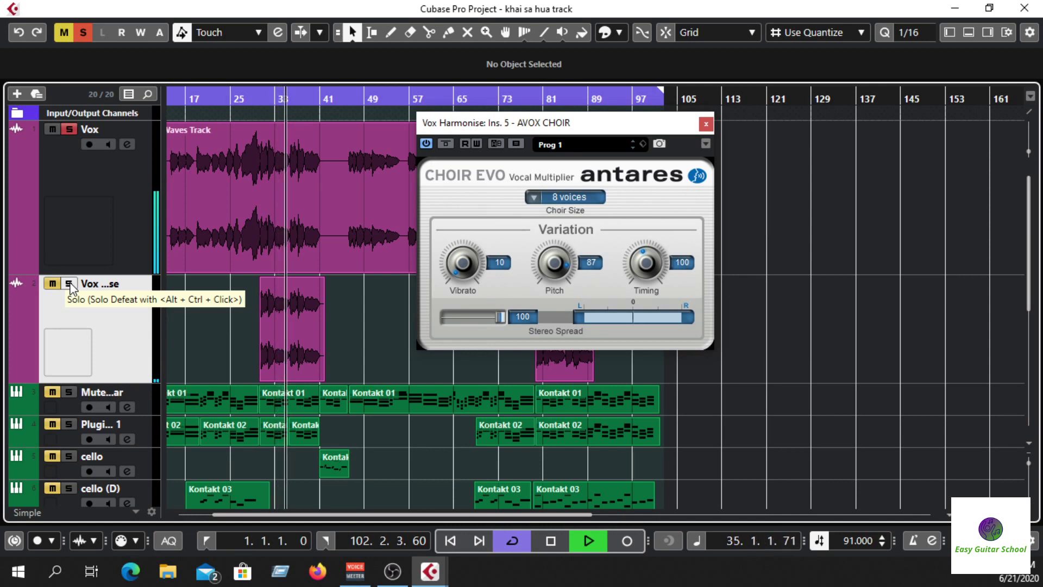
click(66, 129)
key(space)
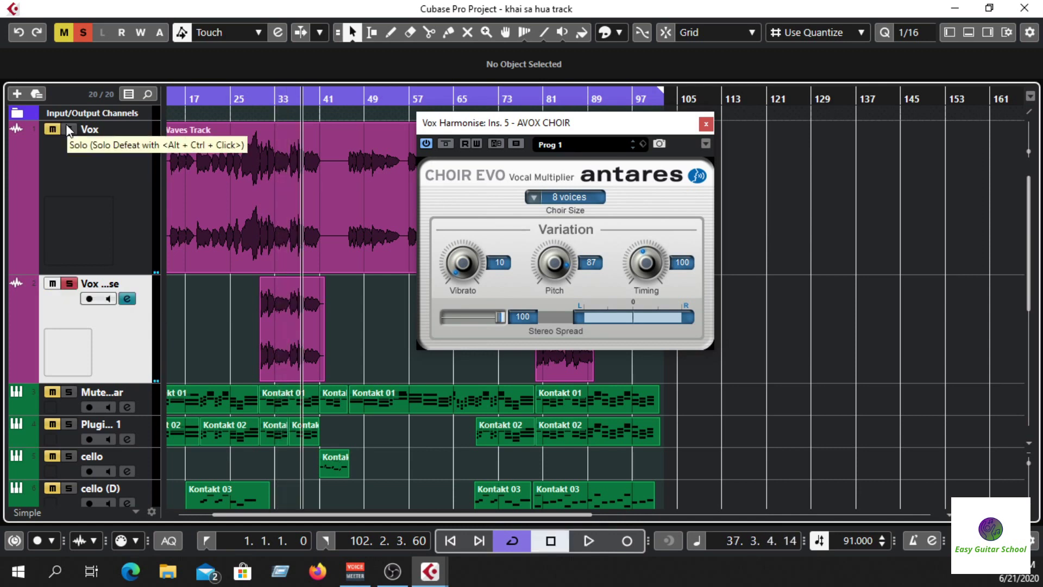
click(68, 128)
key(space)
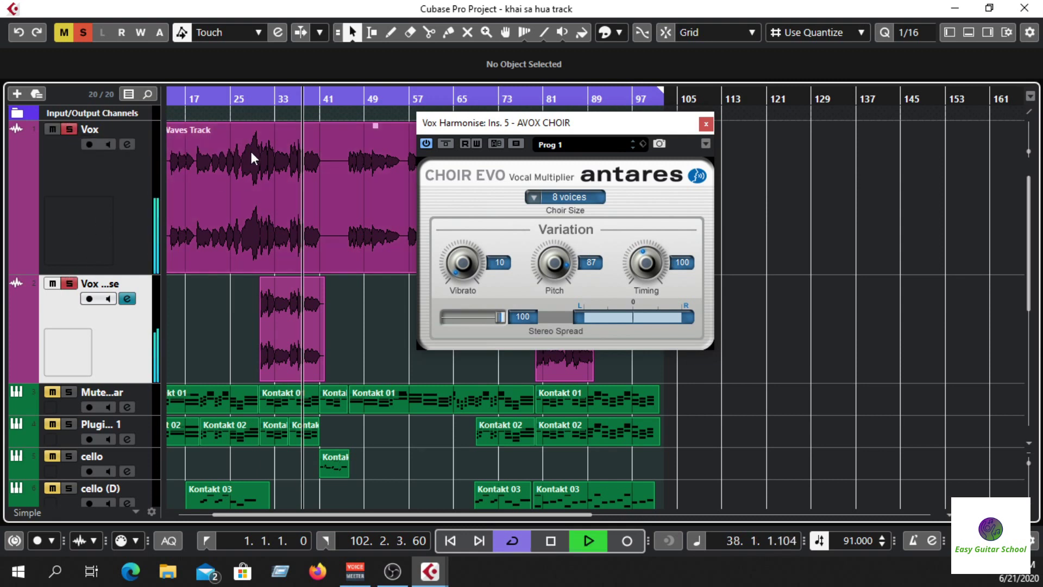
Replay the chorus from bar 29, muting Vox Harmonise for a comparison and then soloing it again with Vox.
click(258, 98)
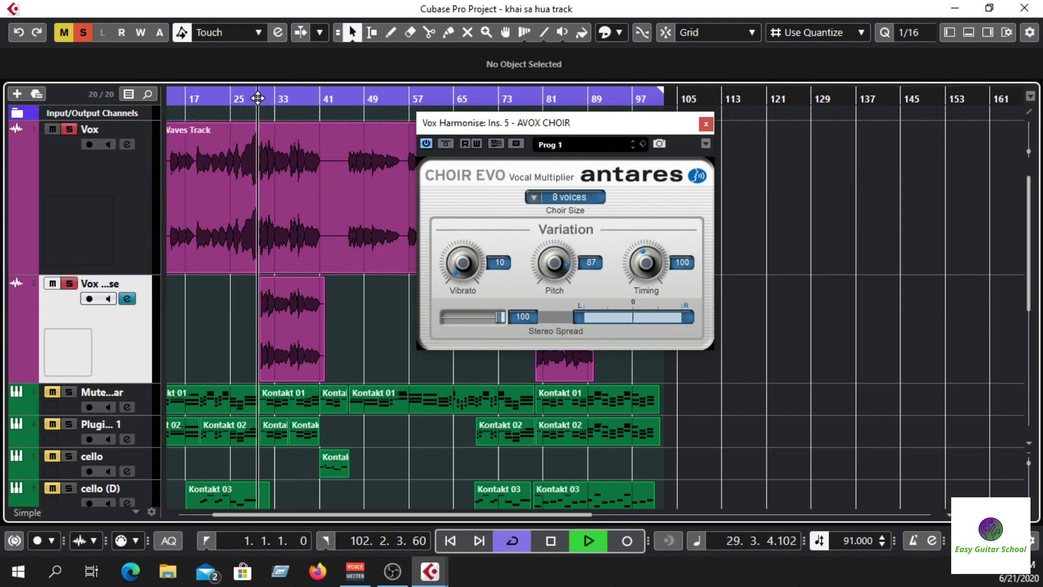
click(68, 283)
click(52, 283)
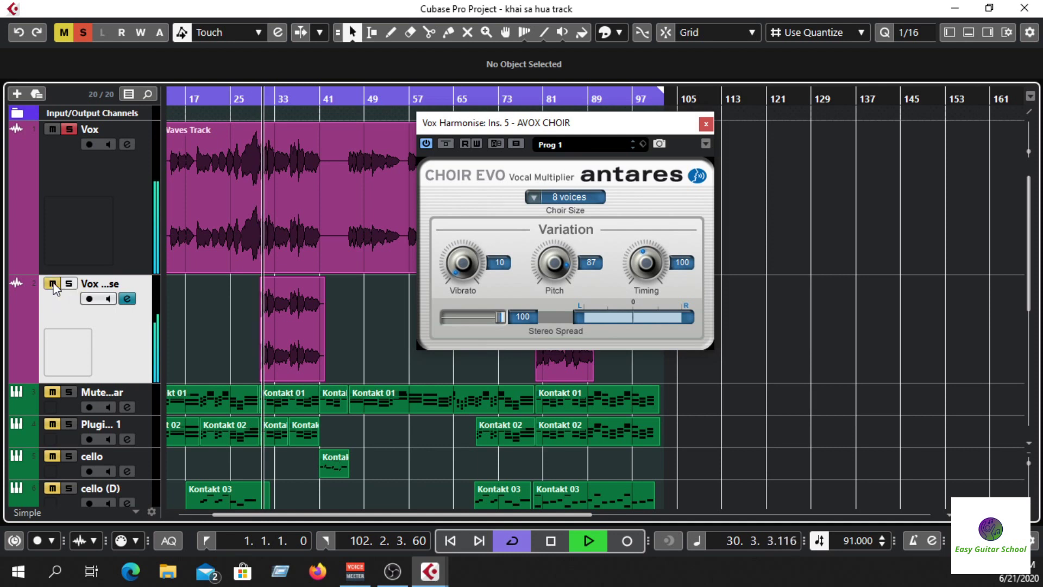
key(space)
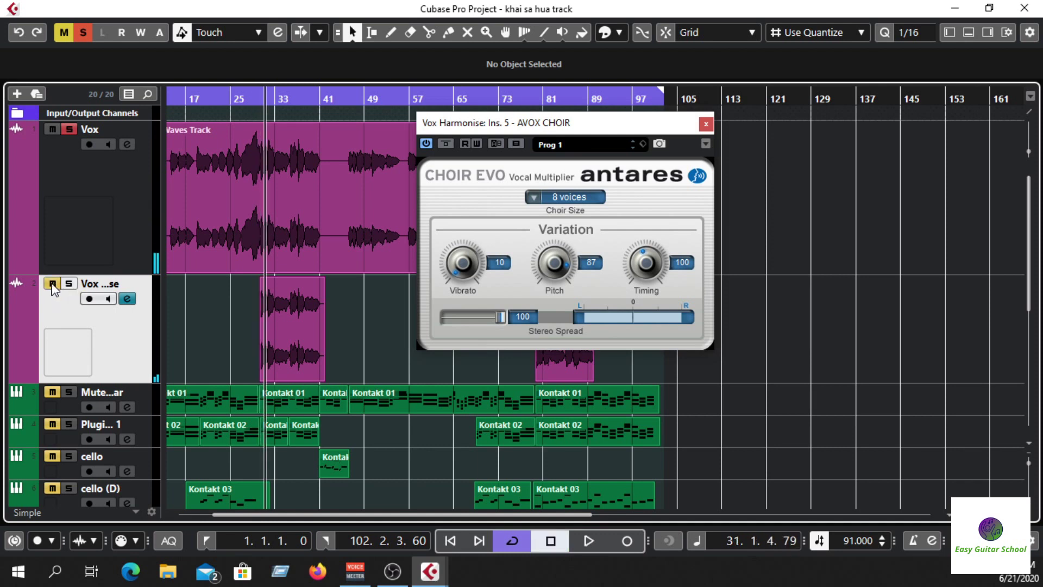
key(space)
click(52, 283)
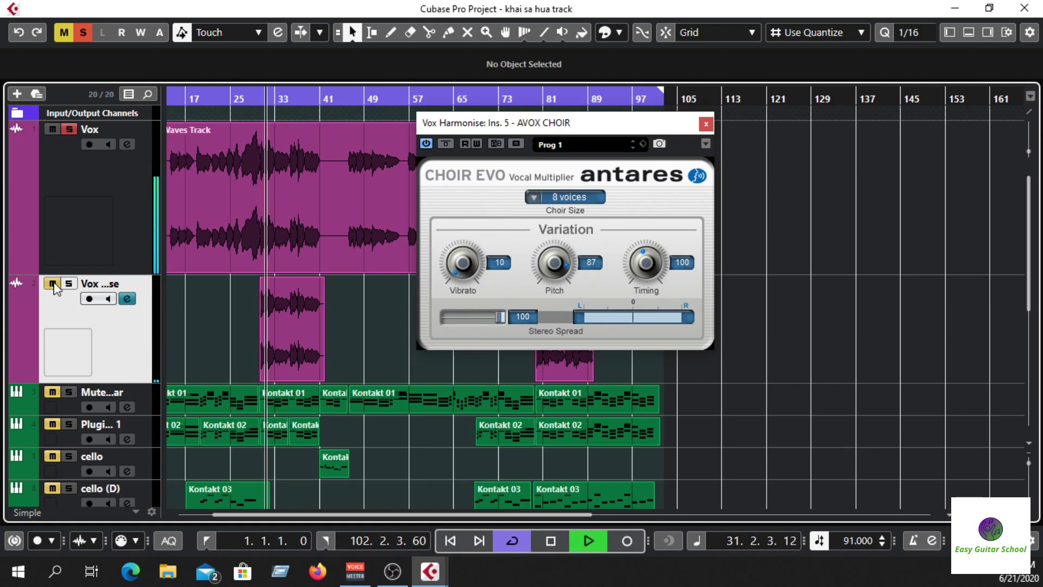
click(68, 283)
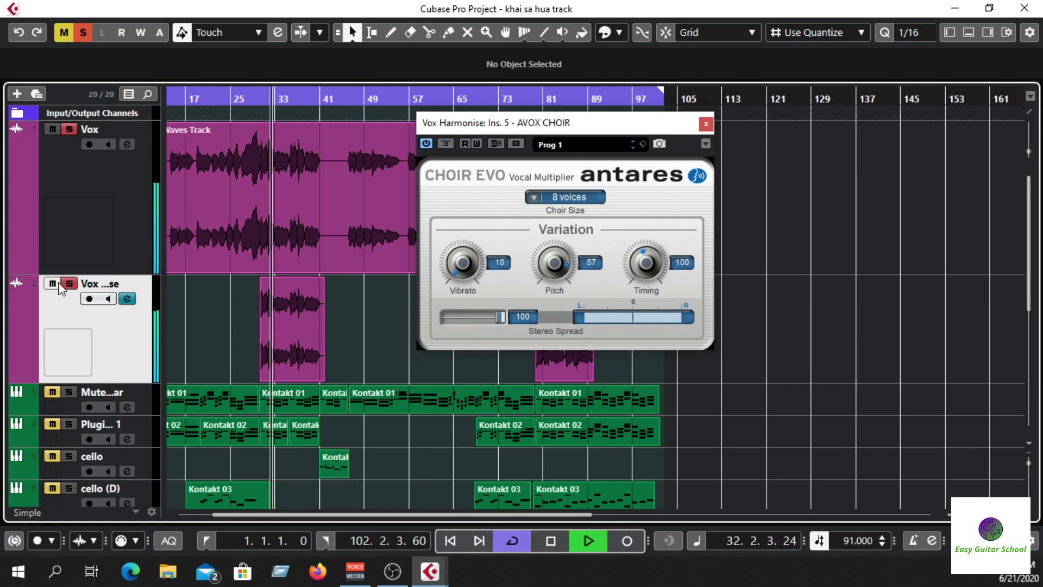